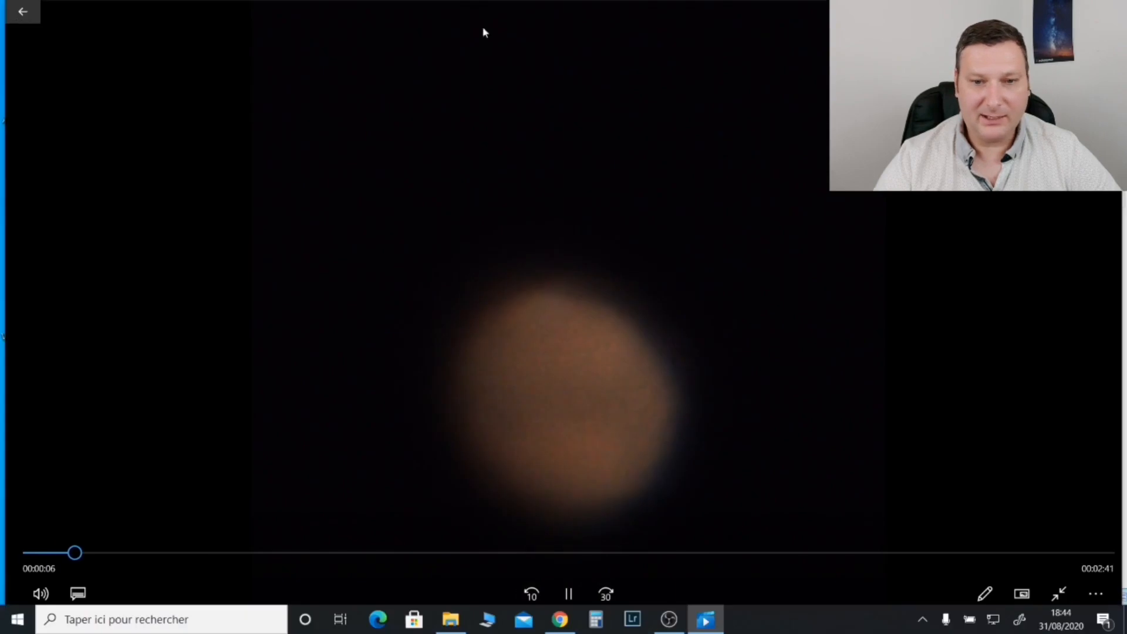
left_click(1113, 9)
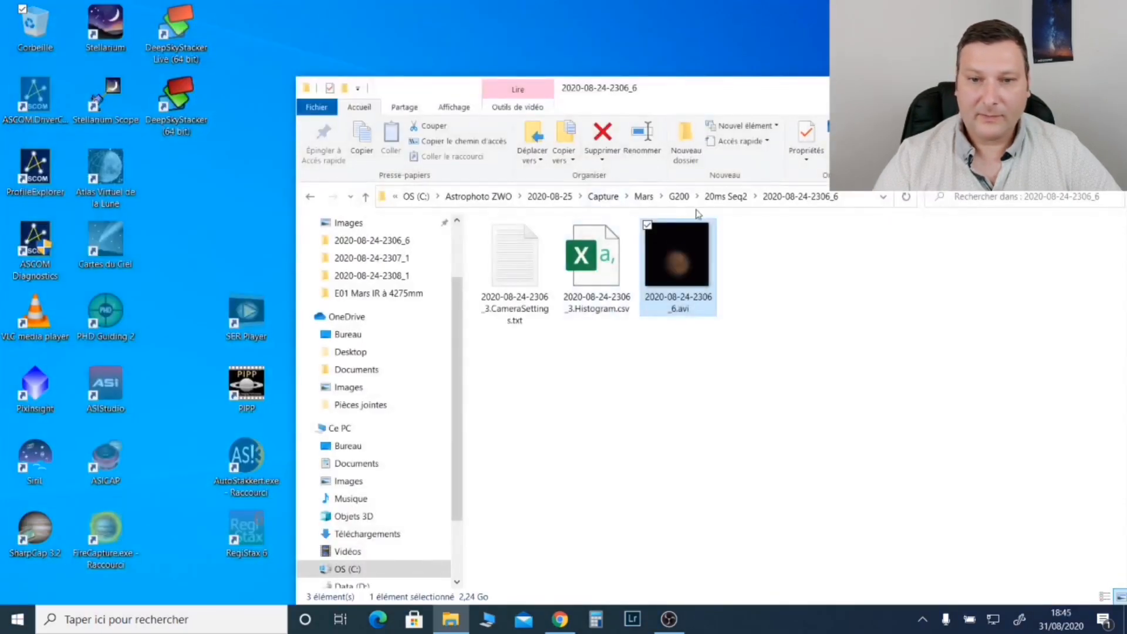
left_click(728, 197)
left_click(561, 261)
double_click(560, 261)
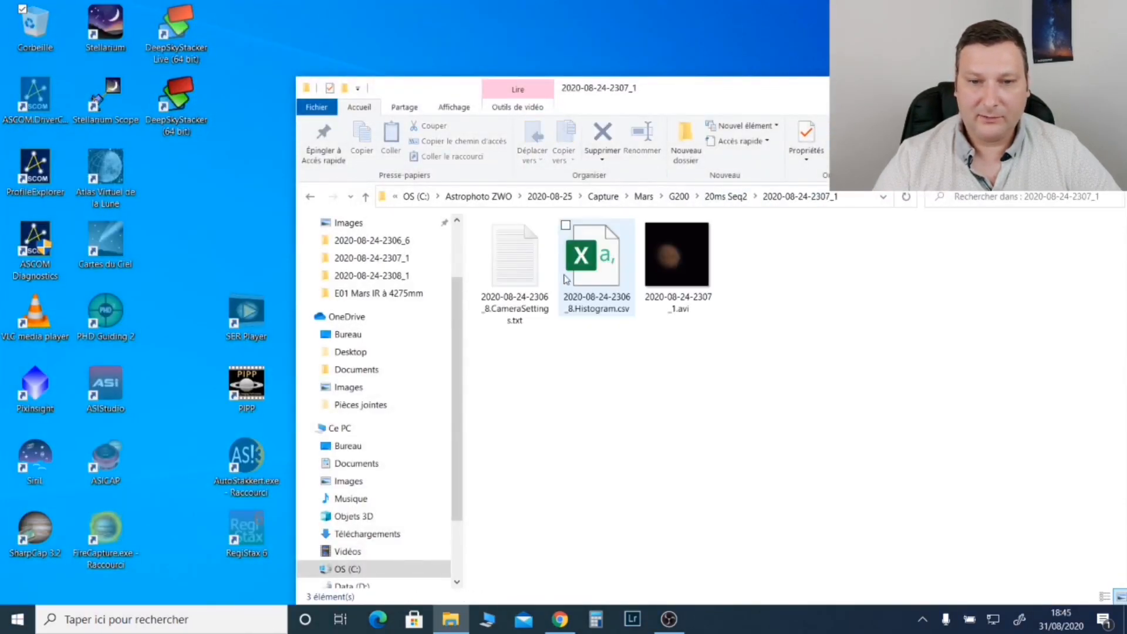
left_click(719, 197)
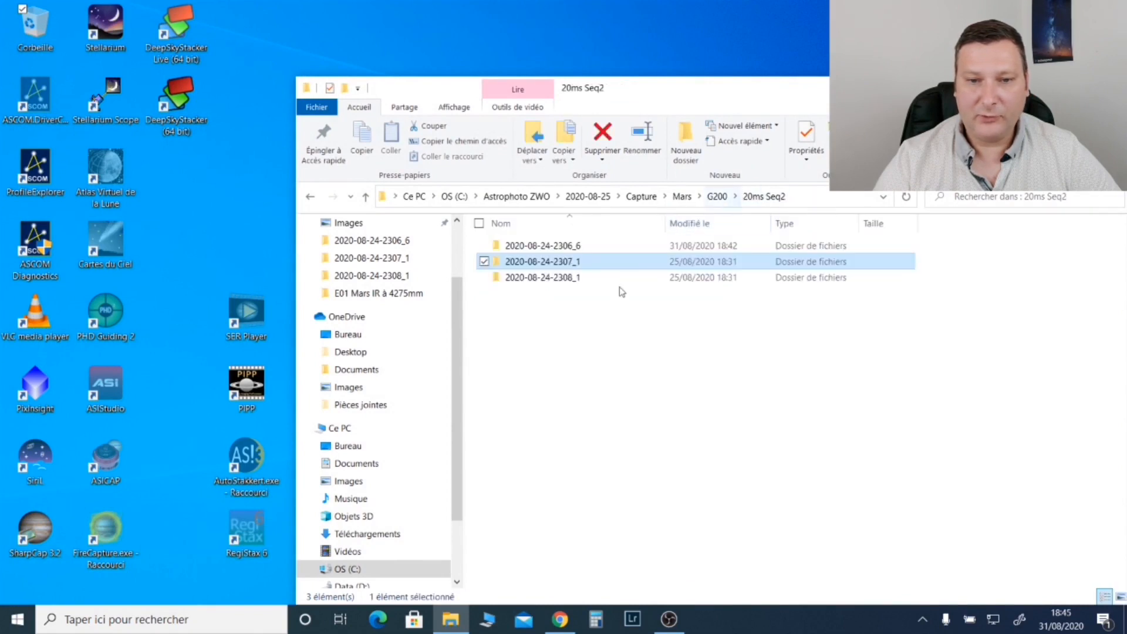
double_click(553, 277)
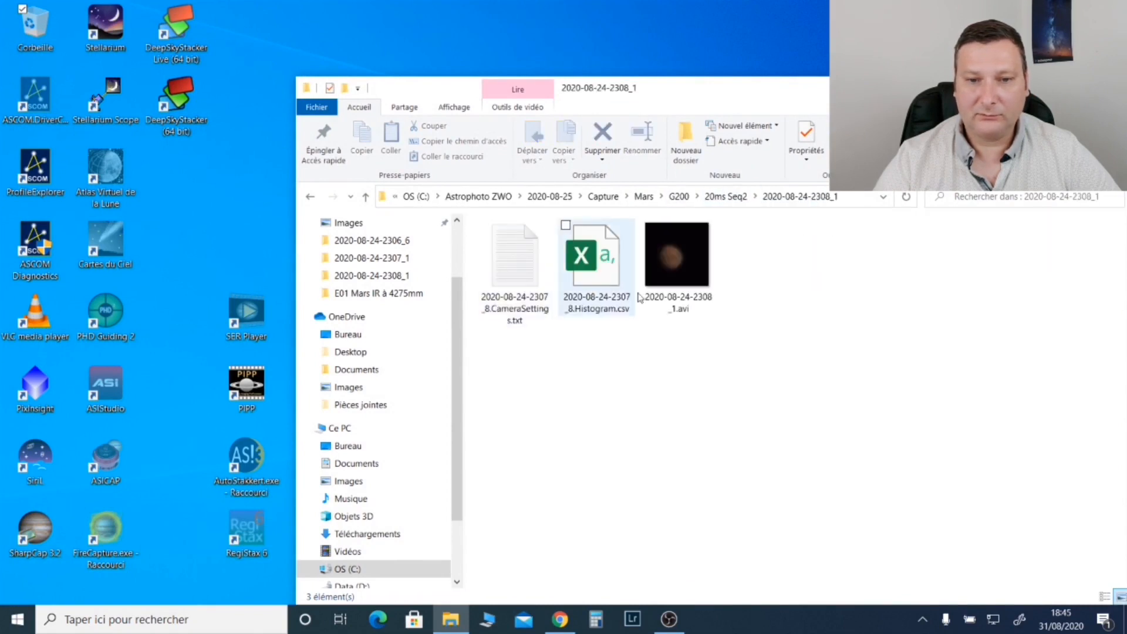
left_click(728, 197)
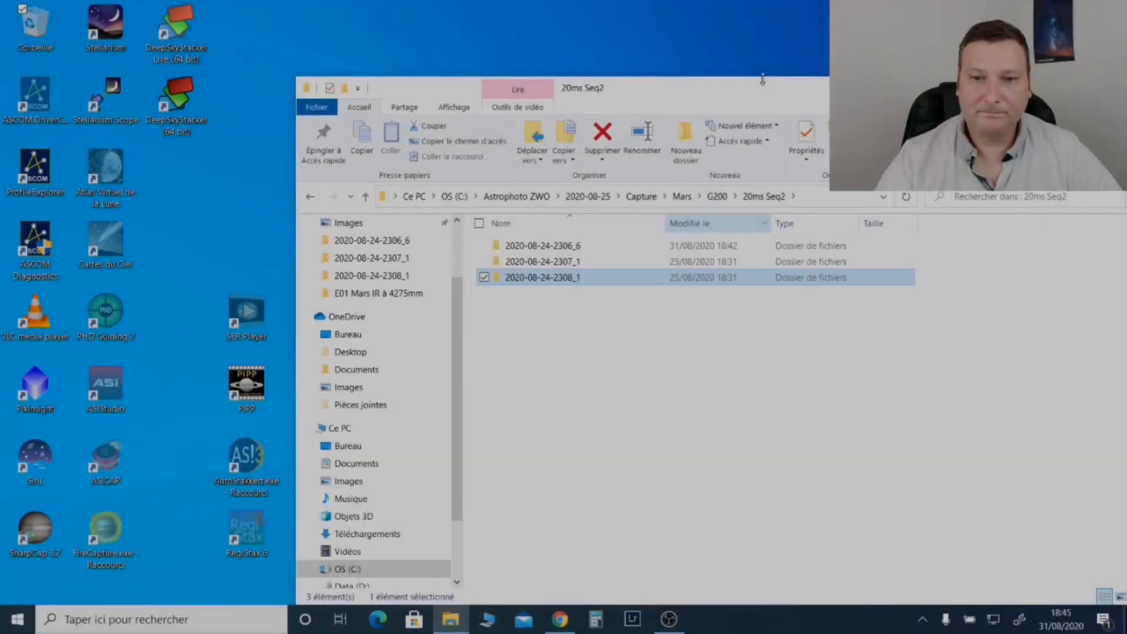
Step: Start PIPP and arrange its window and the 20ms Seq2 folder window so that both are accessible
left_click_drag(762, 79, 763, 203)
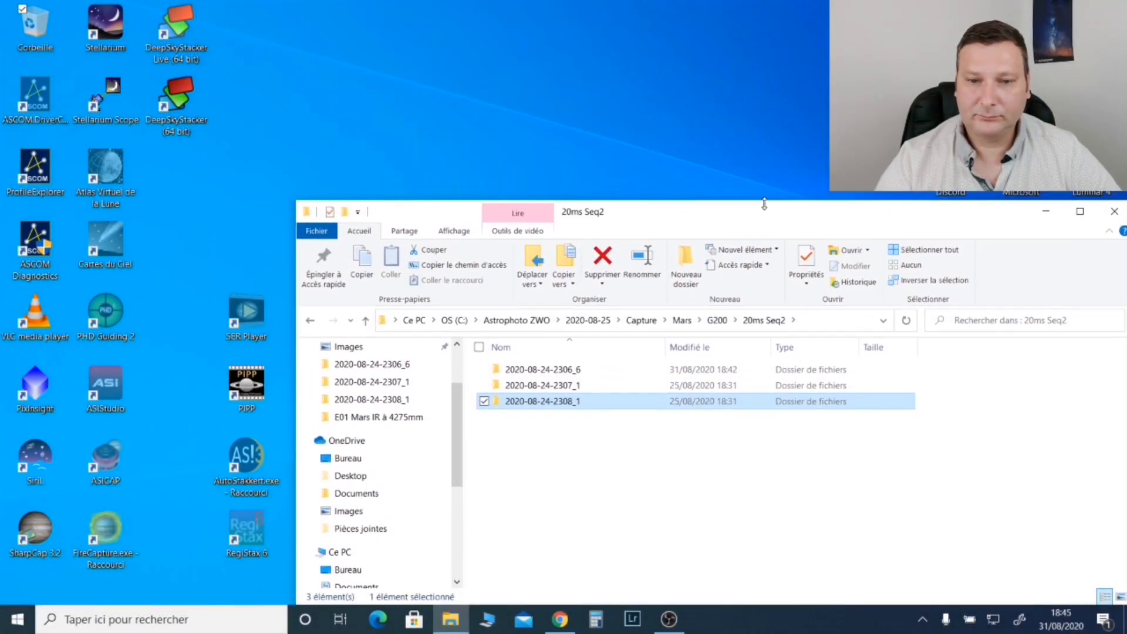
double_click(247, 385)
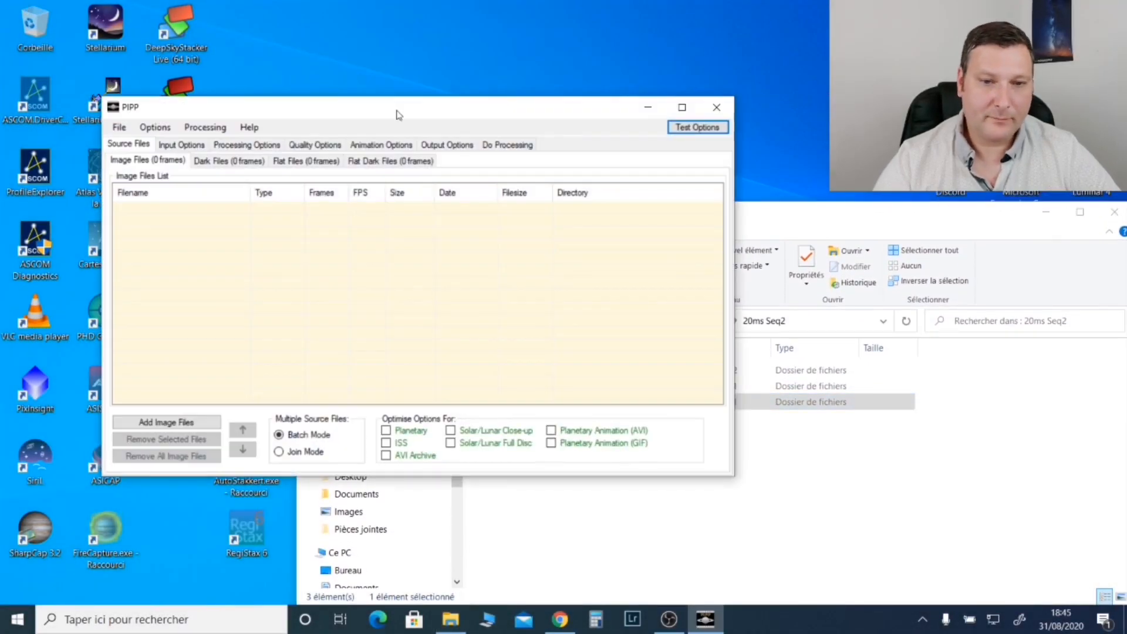
left_click_drag(398, 112, 297, 26)
left_click(601, 468)
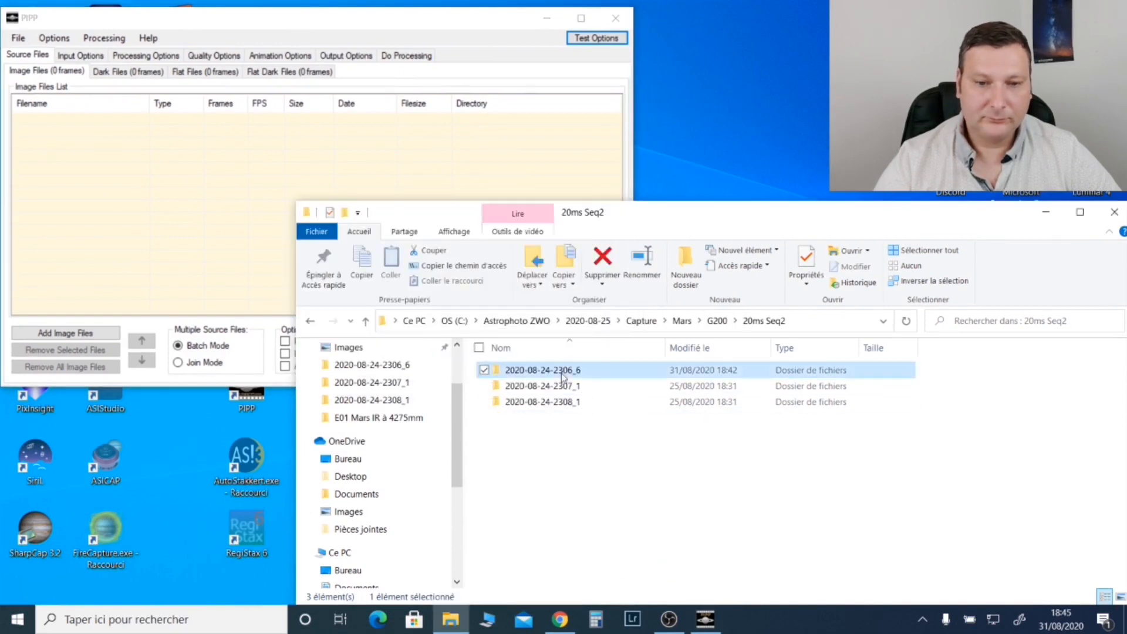
double_click(573, 370)
left_click_drag(662, 398, 135, 223)
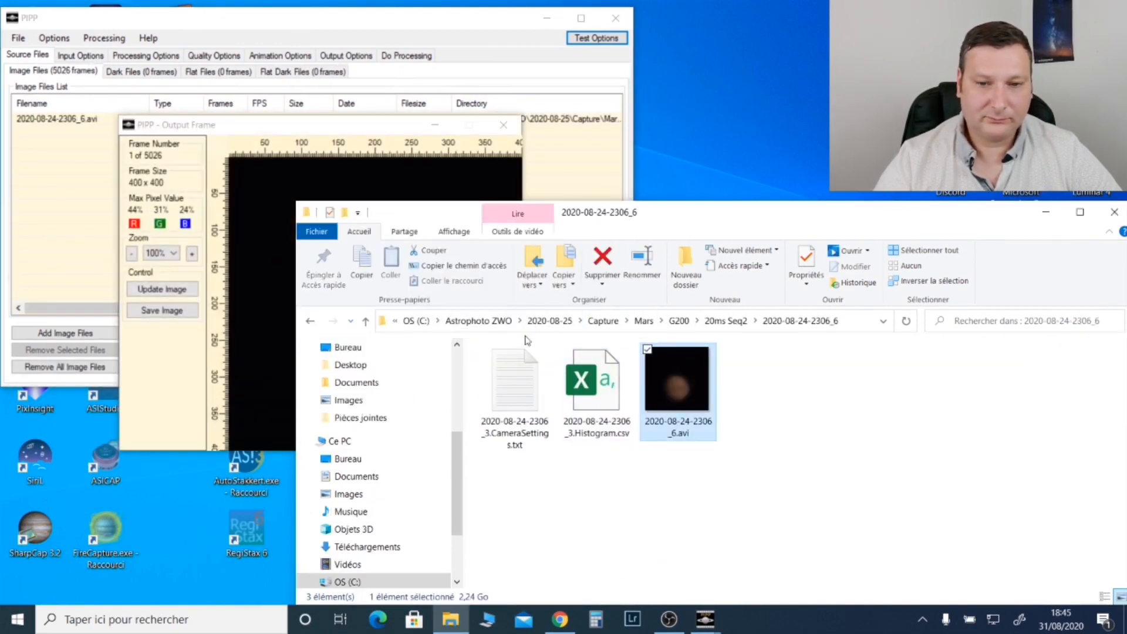
left_click(738, 326)
double_click(571, 389)
left_click_drag(664, 391, 73, 207)
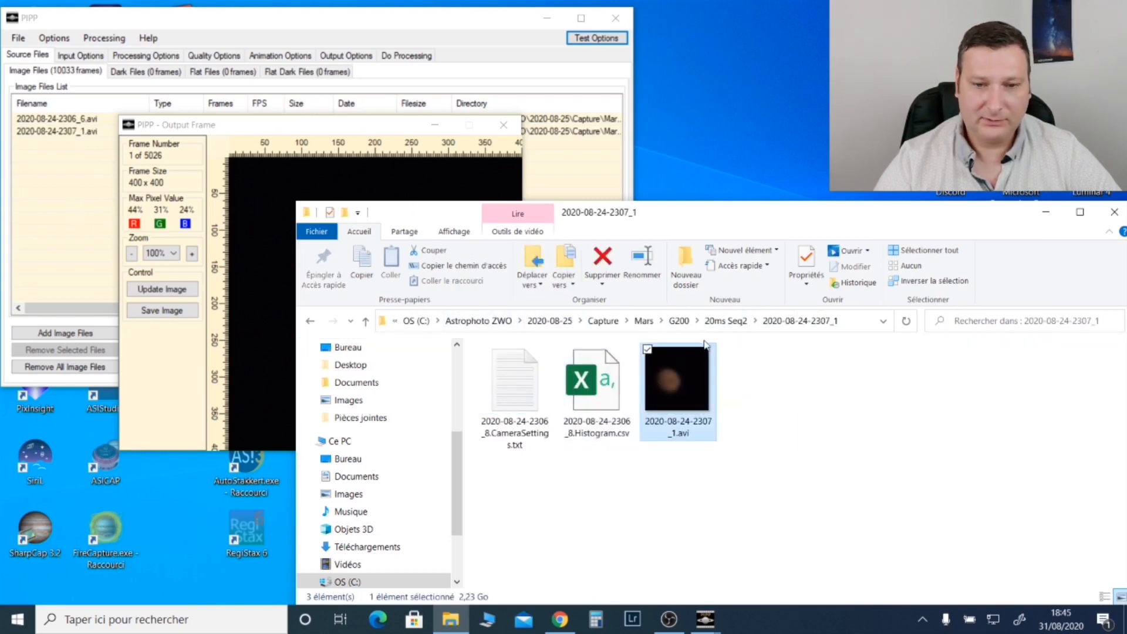
left_click(741, 327)
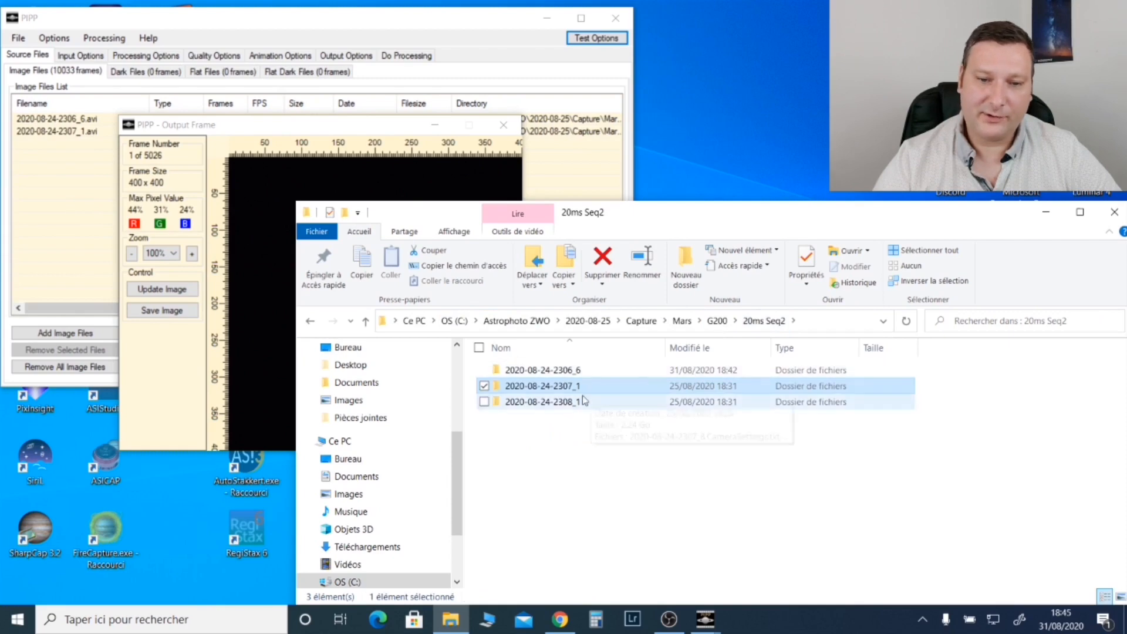
double_click(565, 404)
left_click_drag(650, 399, 74, 216)
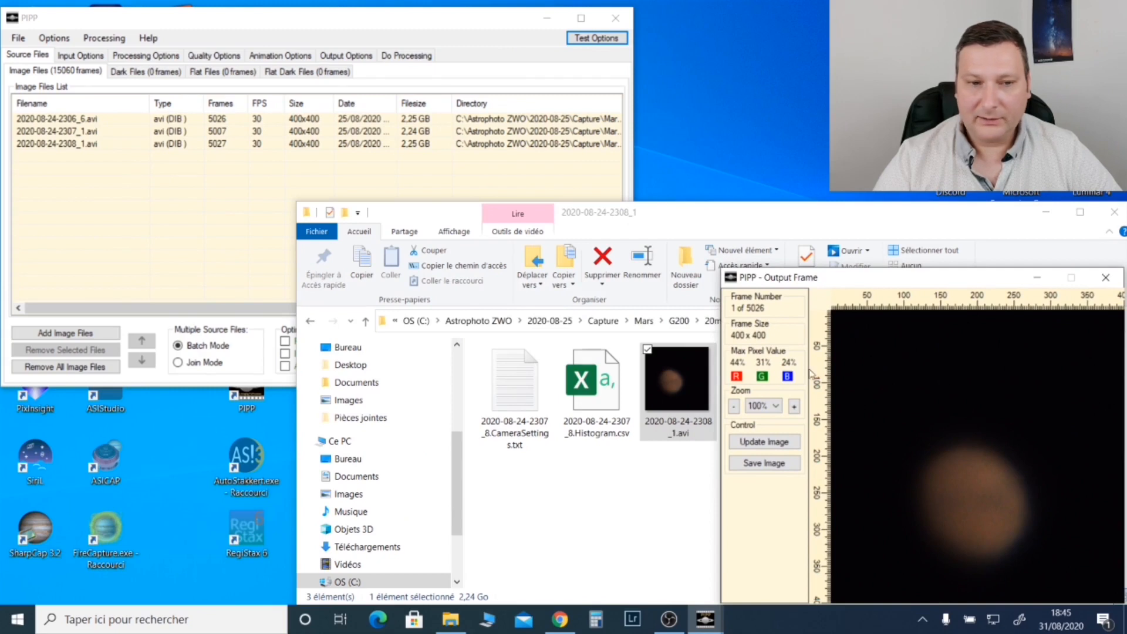
Step: Optimise the options for Planetary and set the multiple source files to Join Mode
left_click(179, 261)
left_click(284, 341)
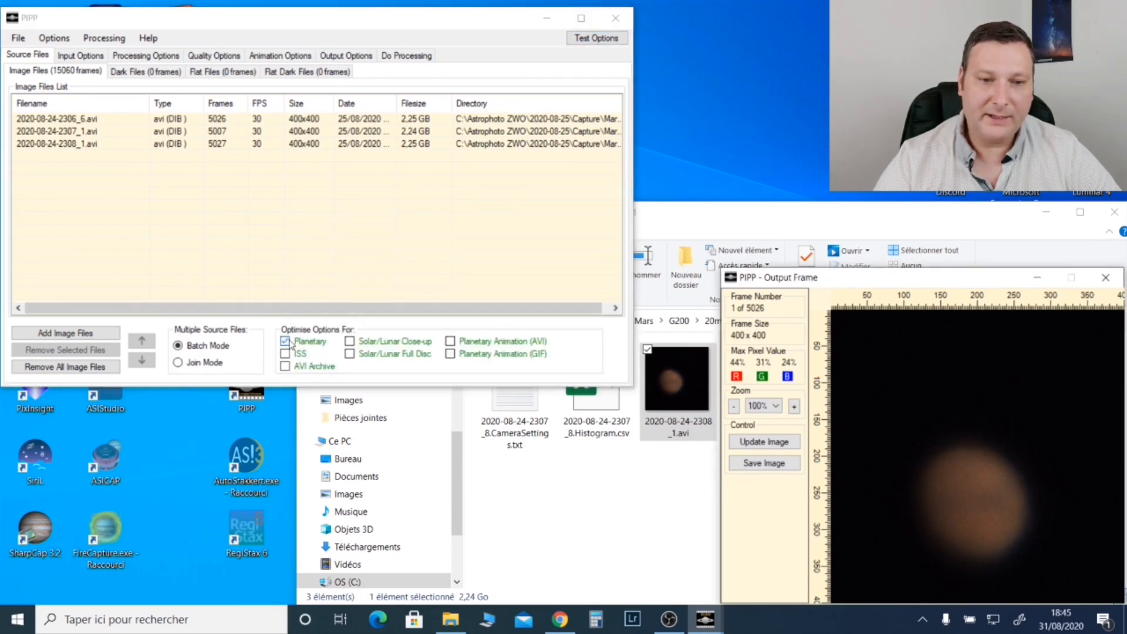
left_click(182, 371)
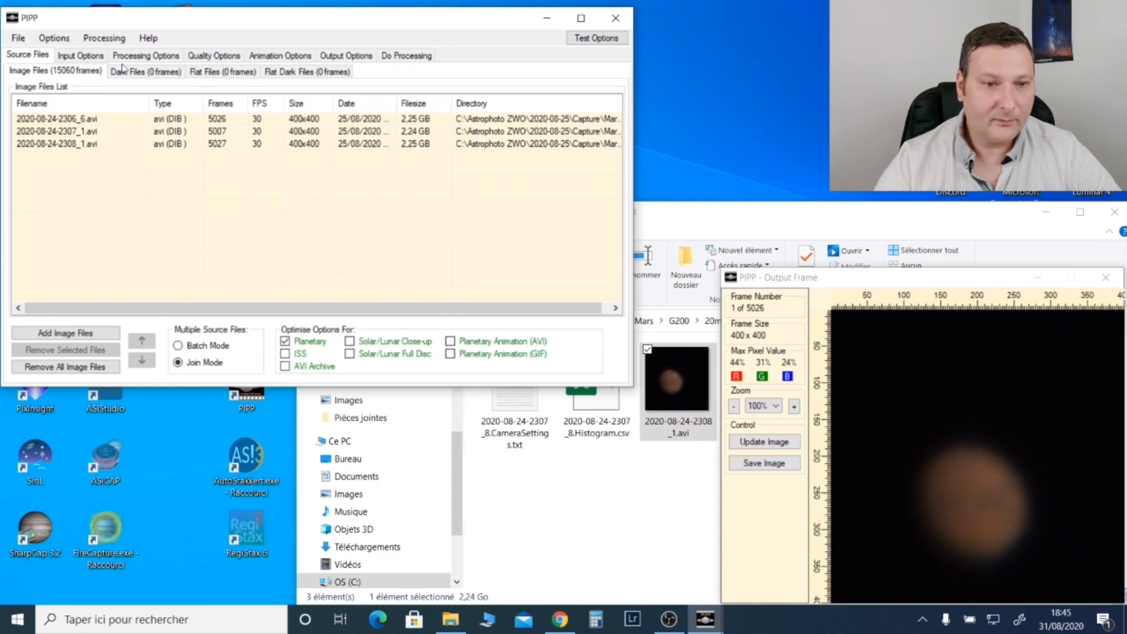
Step: Set the processing crop width and crop height to 300 pixels each
left_click(88, 57)
left_click(144, 56)
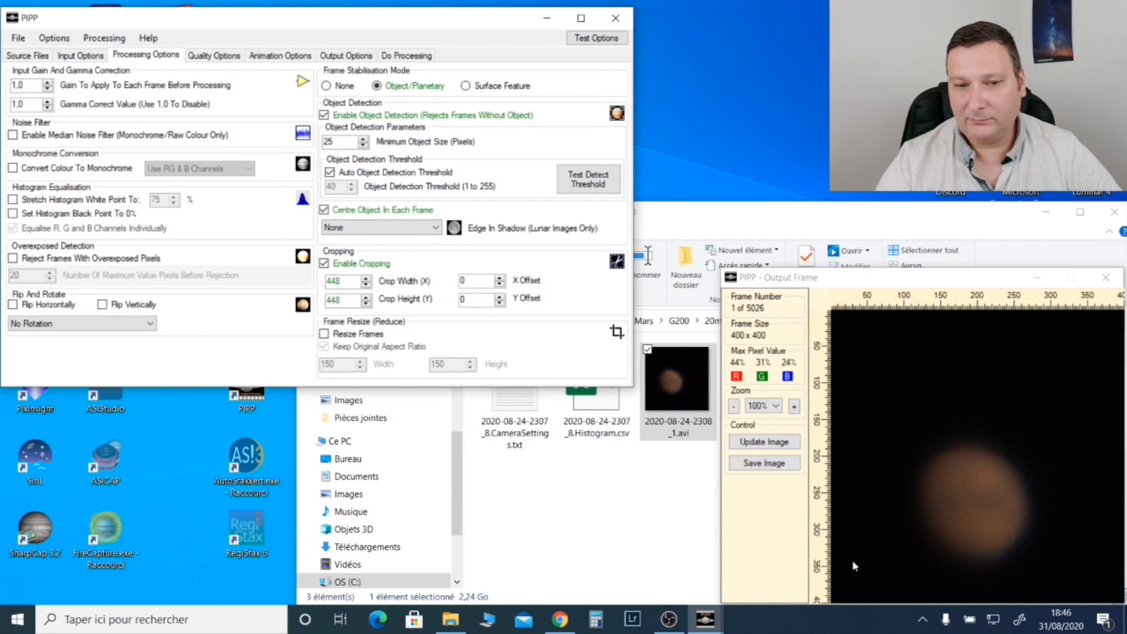
double_click(358, 280)
type("300")
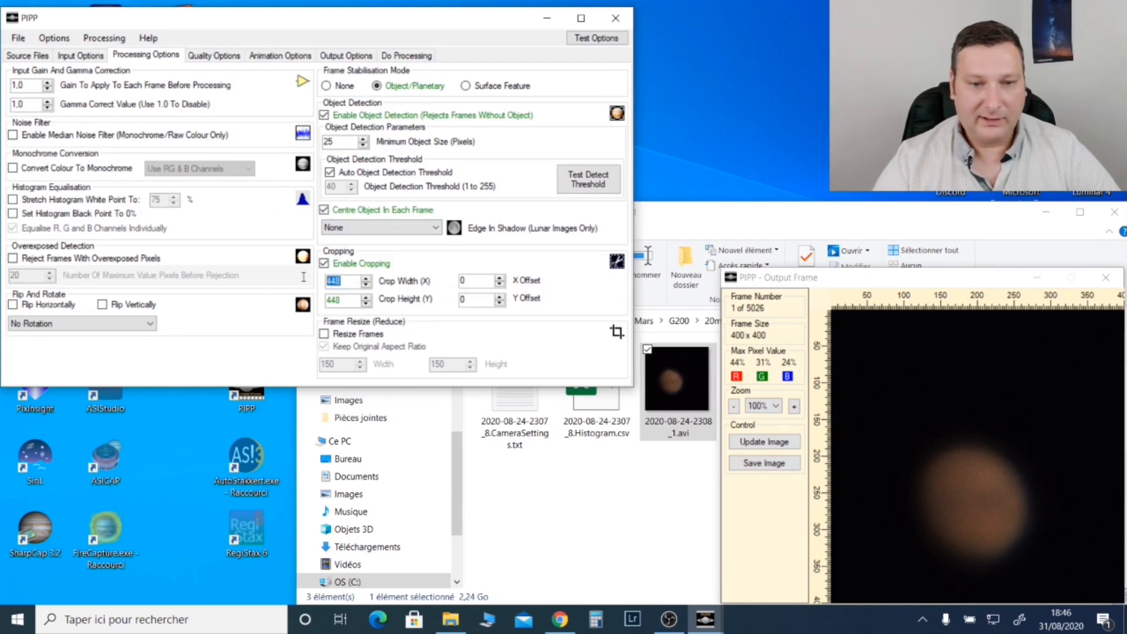
double_click(349, 301)
type("300")
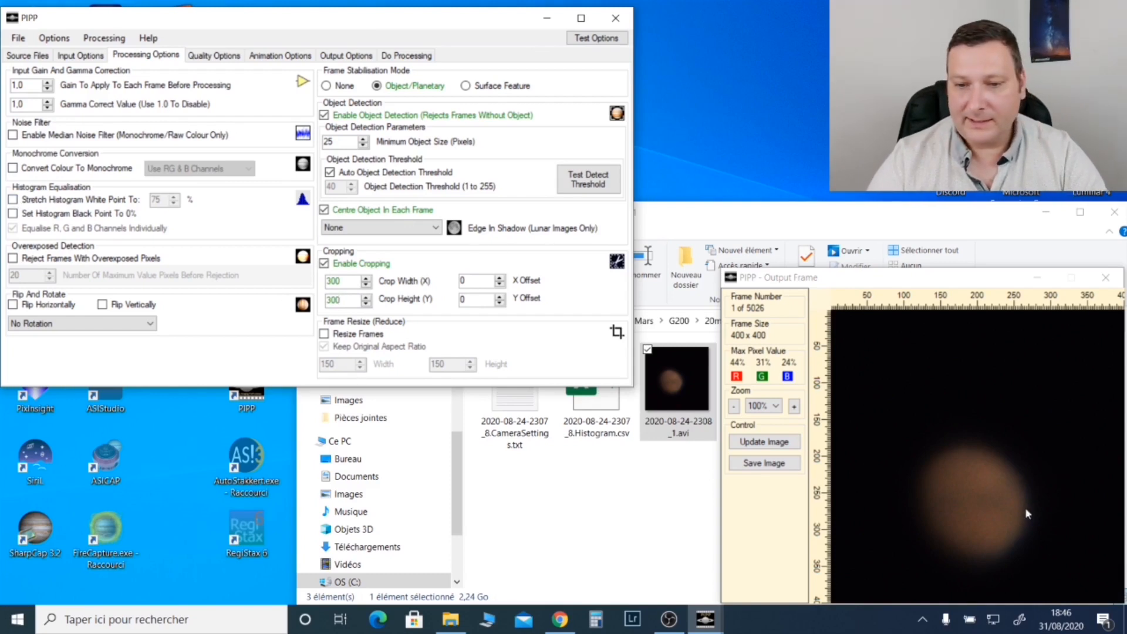
Step: Enable stretching the histogram white point to 75% and test the options on the preview frame
left_click(13, 200)
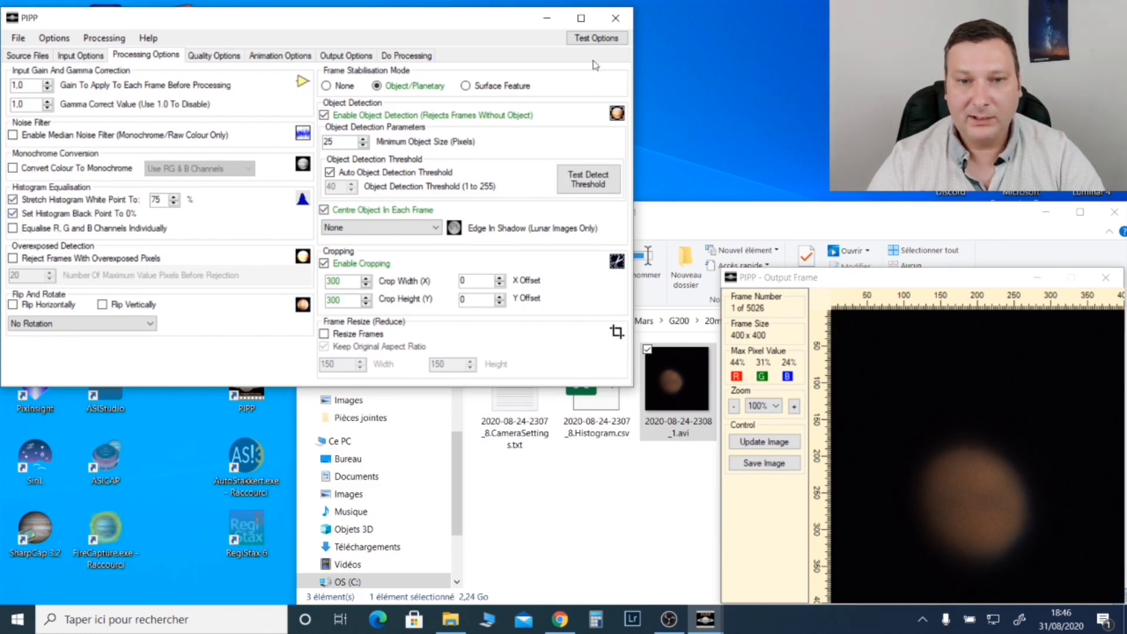
left_click(598, 38)
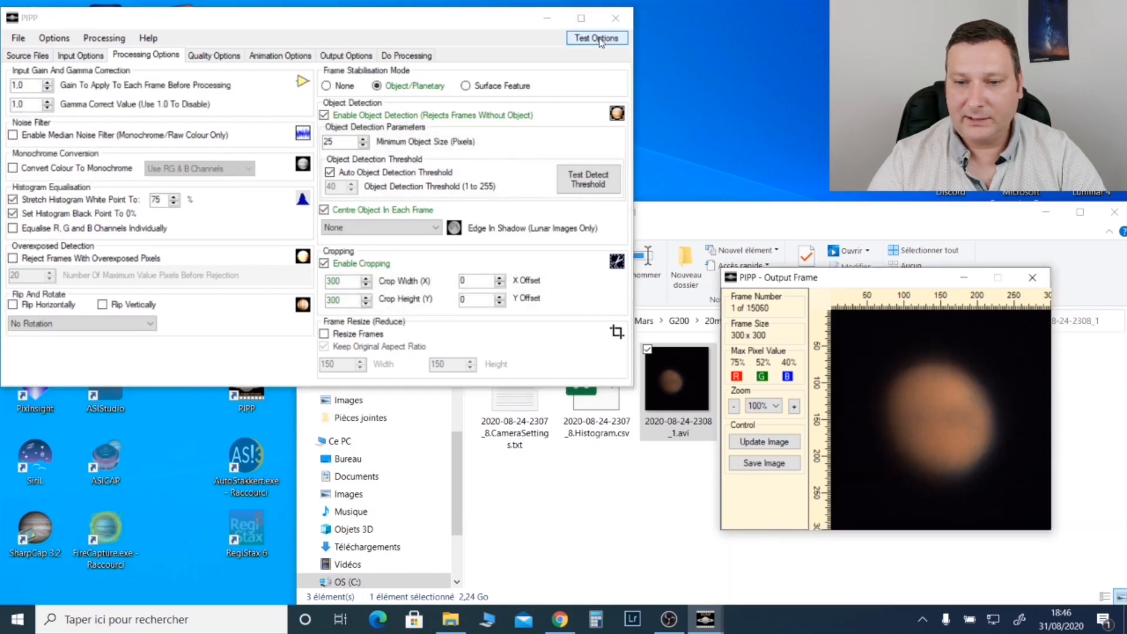
left_click_drag(840, 283, 914, 360)
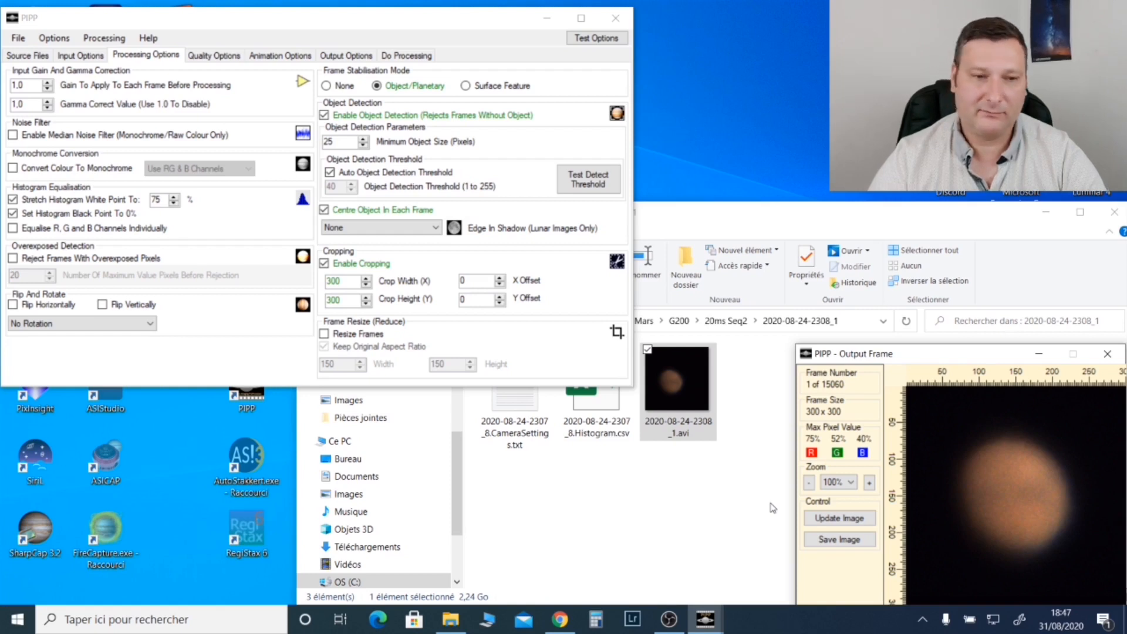
Step: Check the quality, animation and output options and the test-run log, and start processing the joined videos
left_click(238, 55)
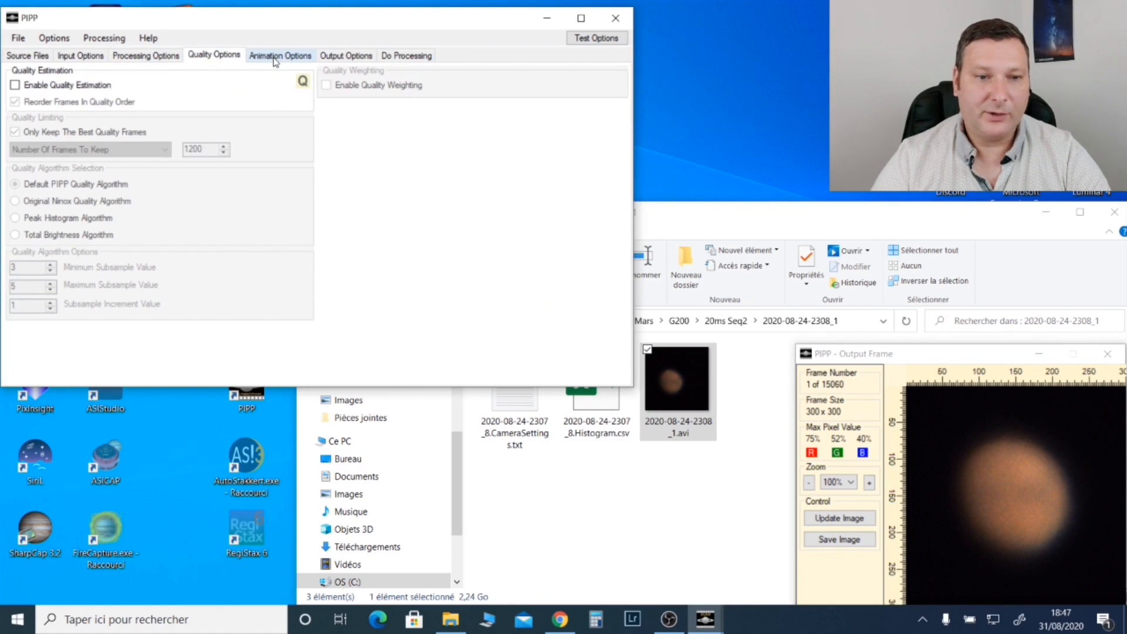
left_click(274, 59)
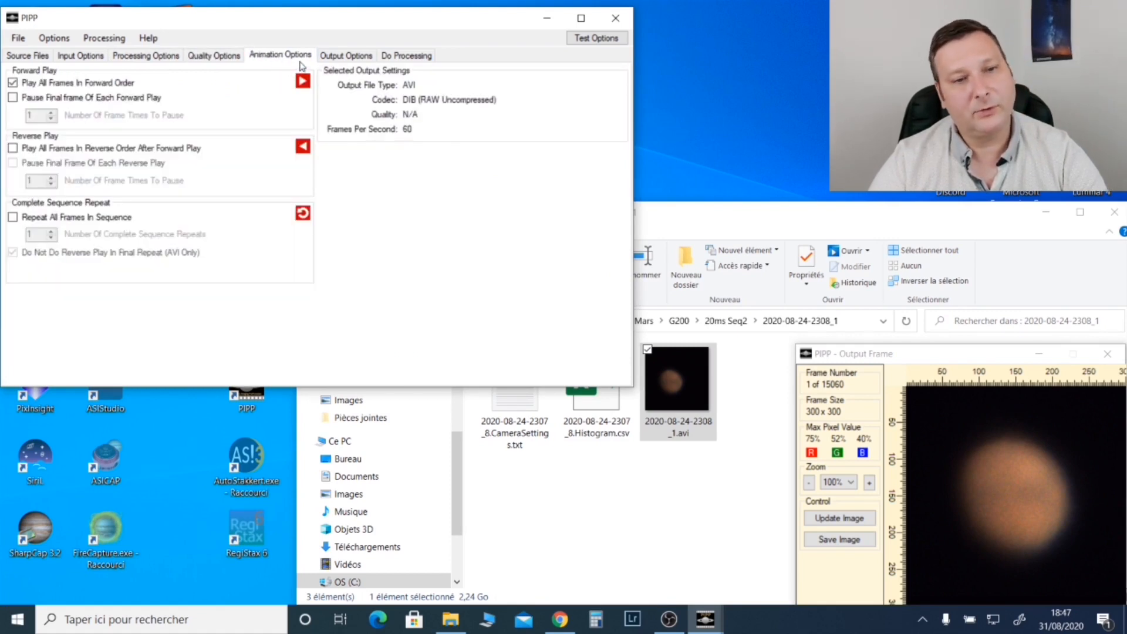
left_click(354, 55)
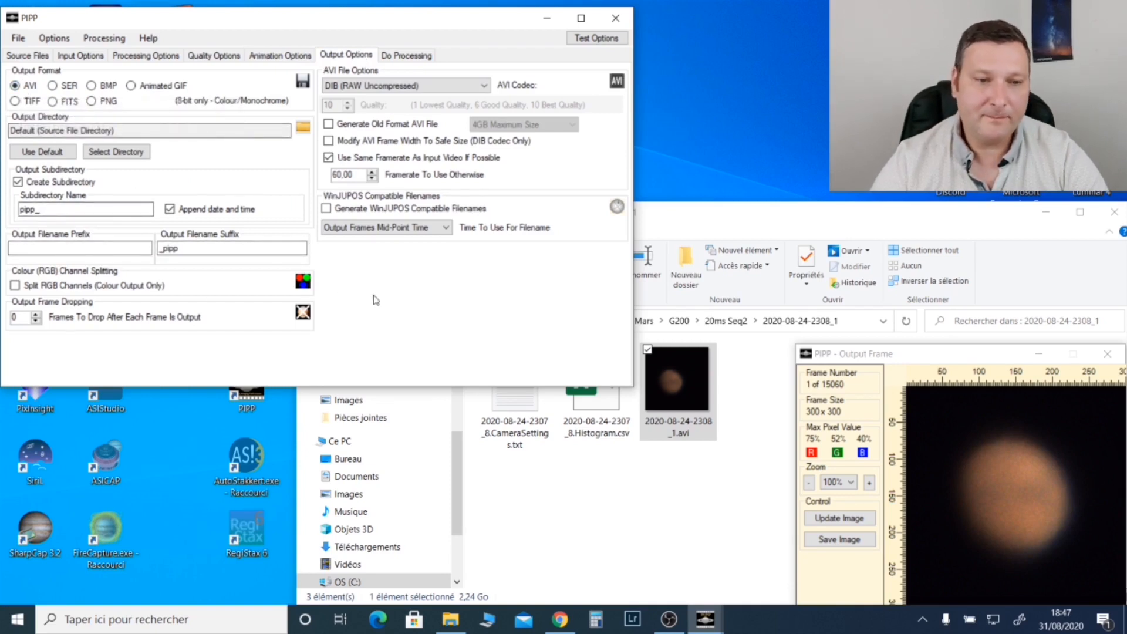
left_click(406, 55)
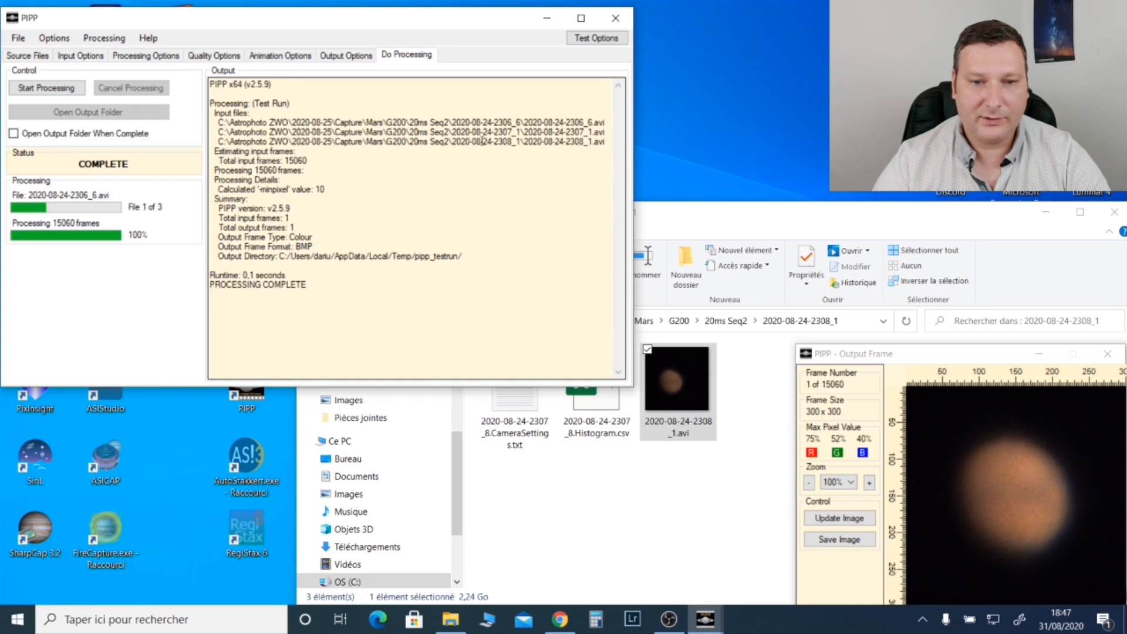
left_click_drag(608, 139, 214, 122)
double_click(296, 160)
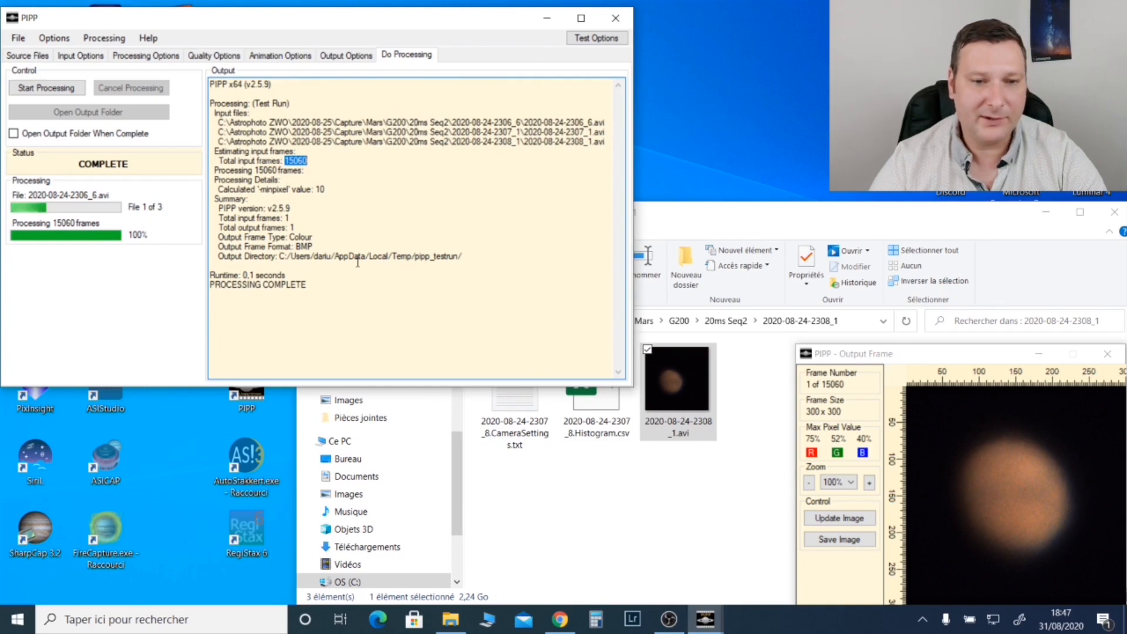
left_click(47, 88)
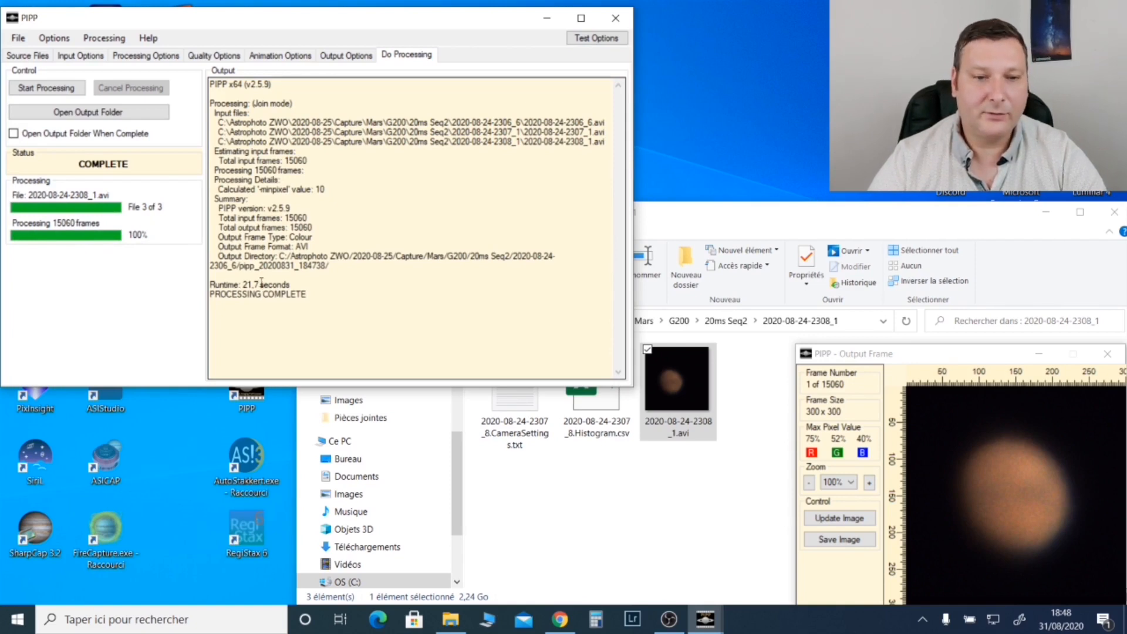
left_click(611, 535)
left_click(728, 322)
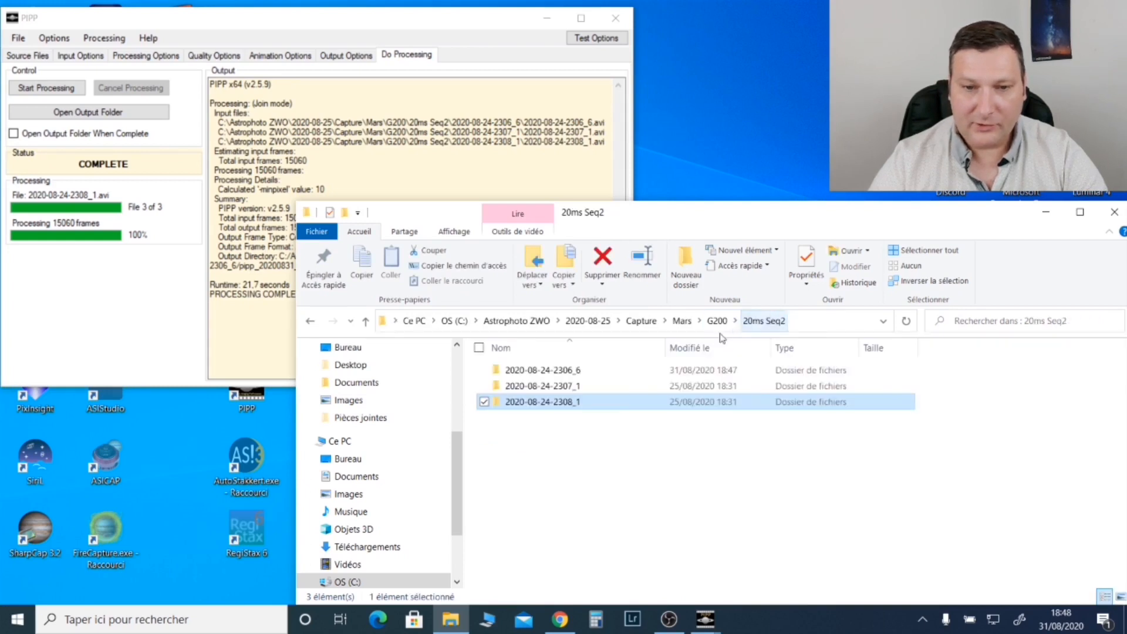
double_click(549, 372)
left_click(524, 398)
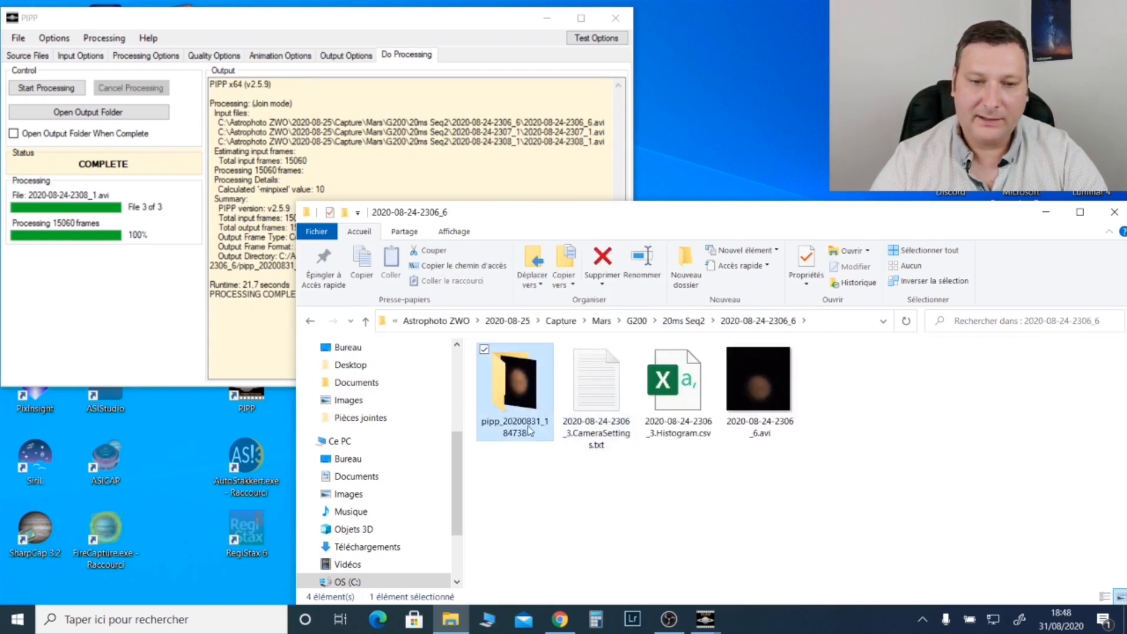
double_click(520, 392)
left_click(610, 398)
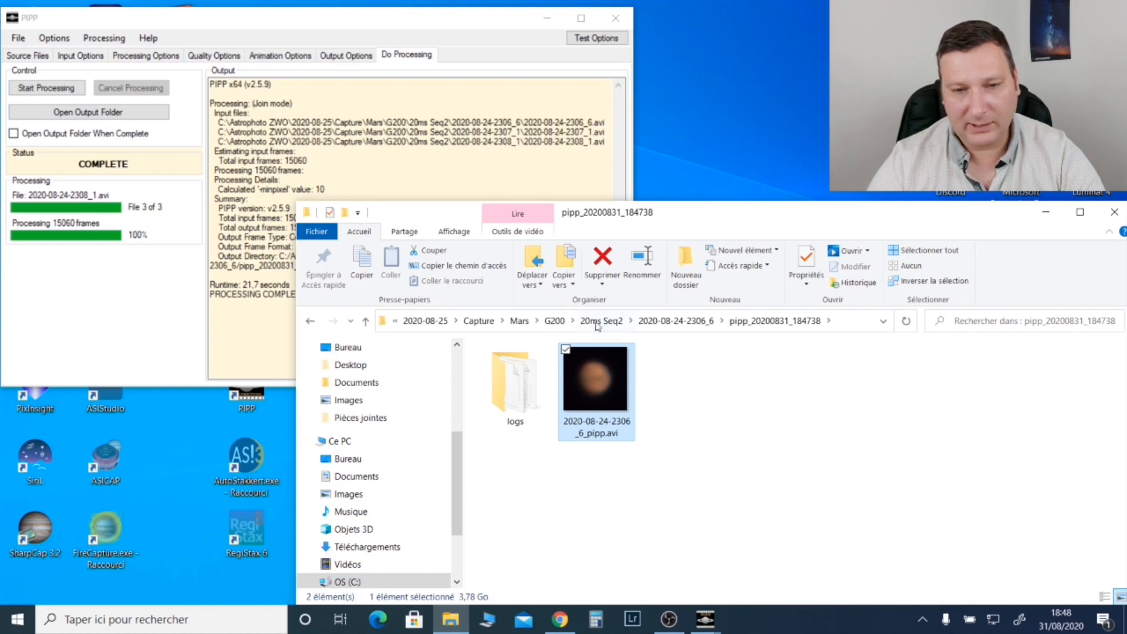
left_click(693, 322)
left_click(748, 411)
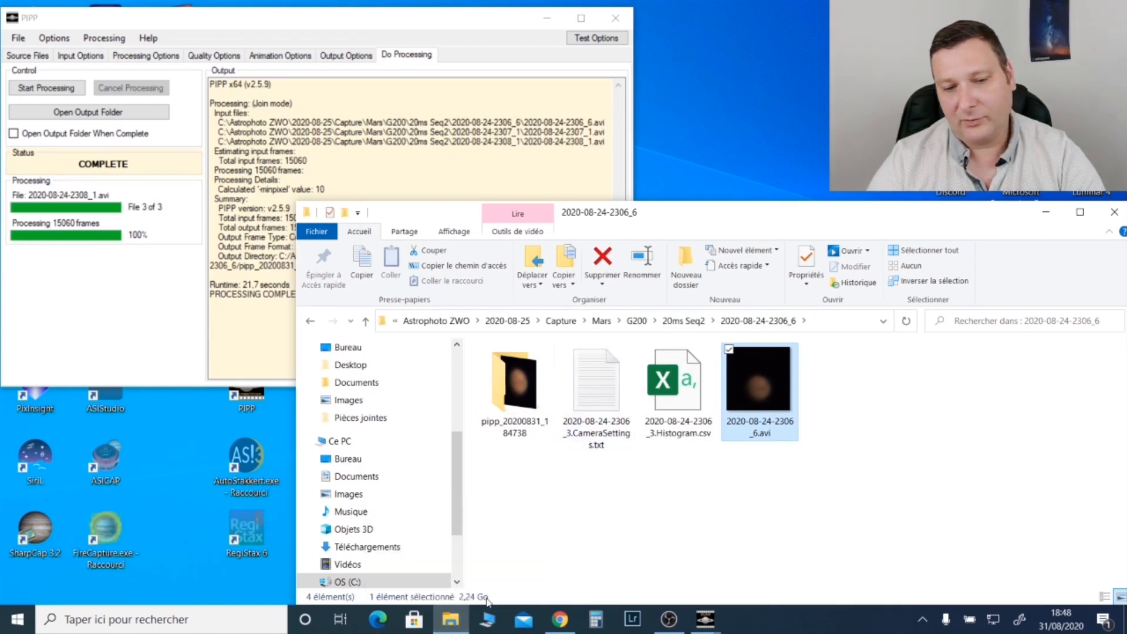
double_click(515, 382)
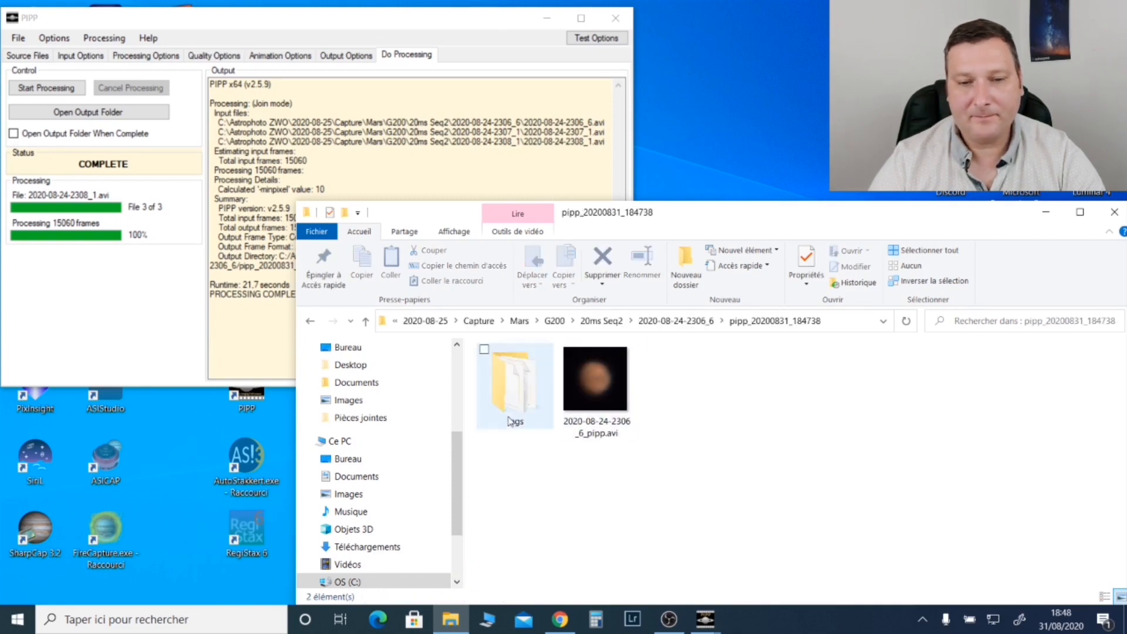
left_click(596, 381)
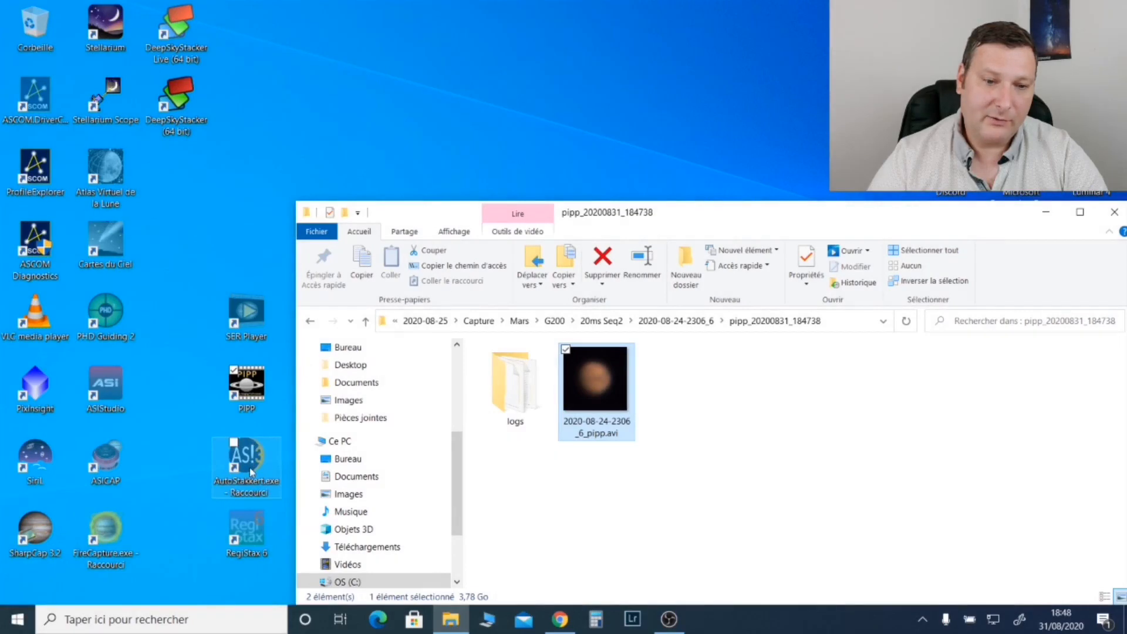
double_click(251, 471)
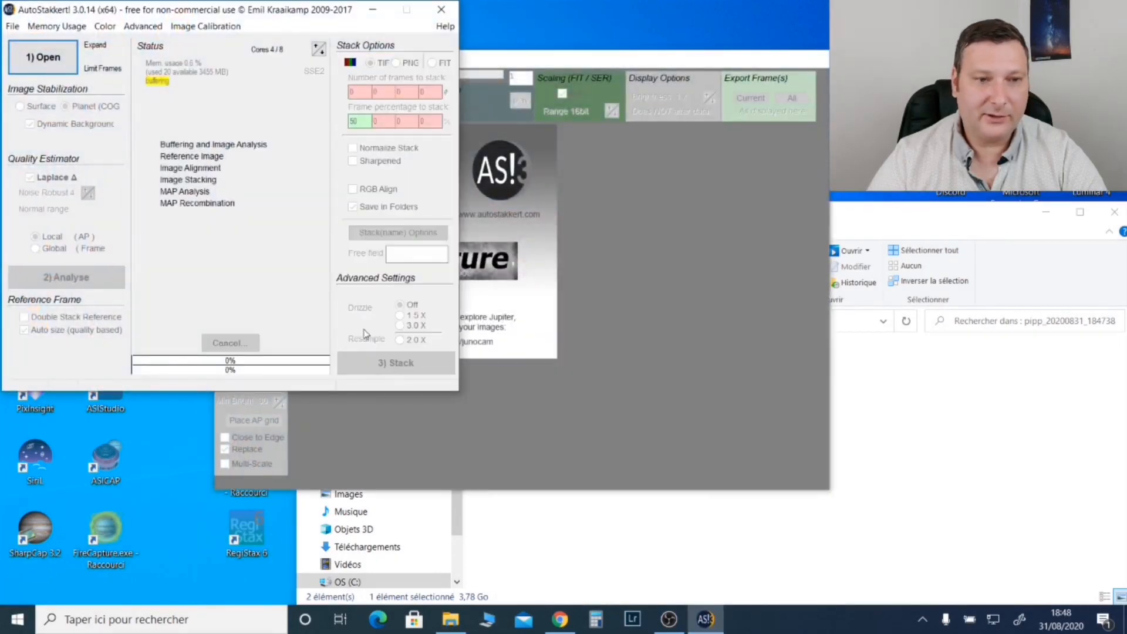
left_click(71, 71)
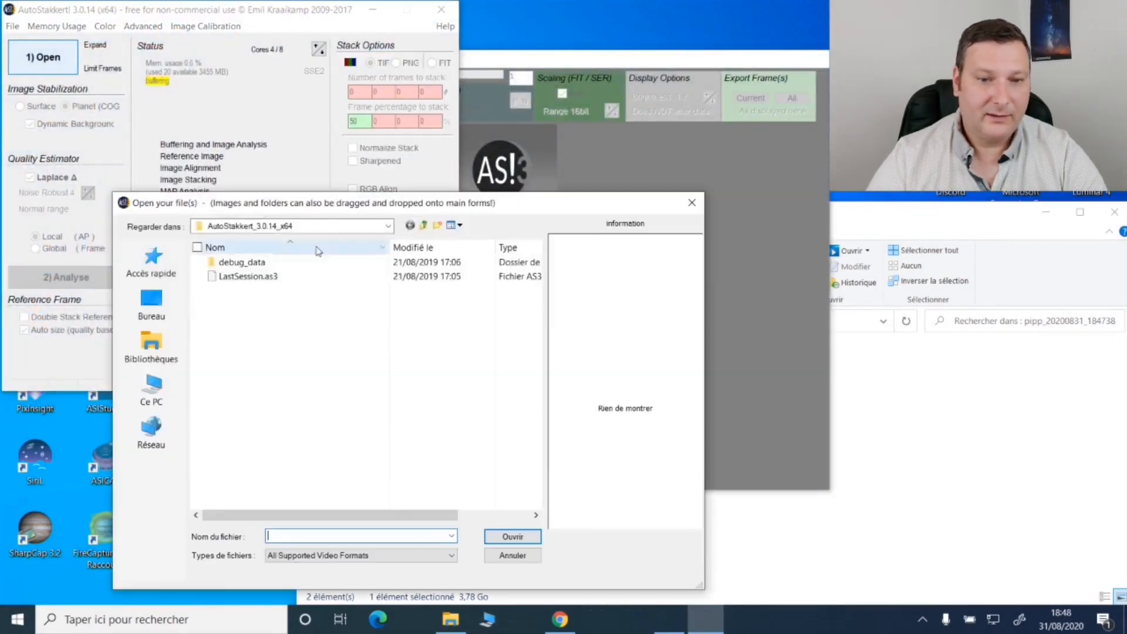
left_click(151, 389)
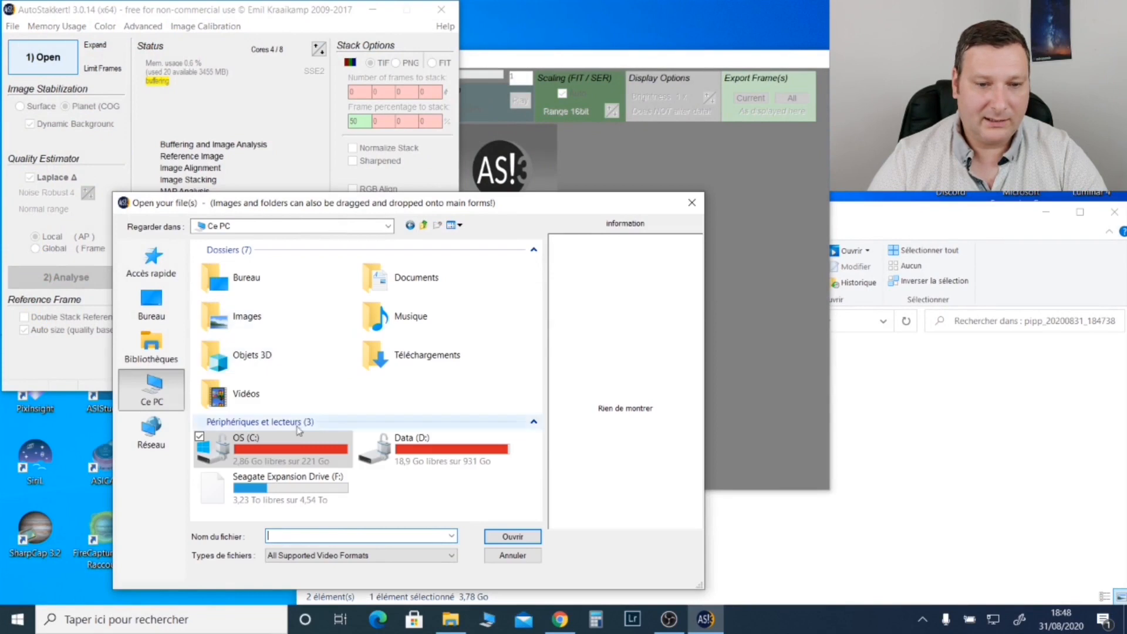
double_click(276, 442)
double_click(252, 290)
double_click(246, 287)
double_click(232, 277)
double_click(247, 261)
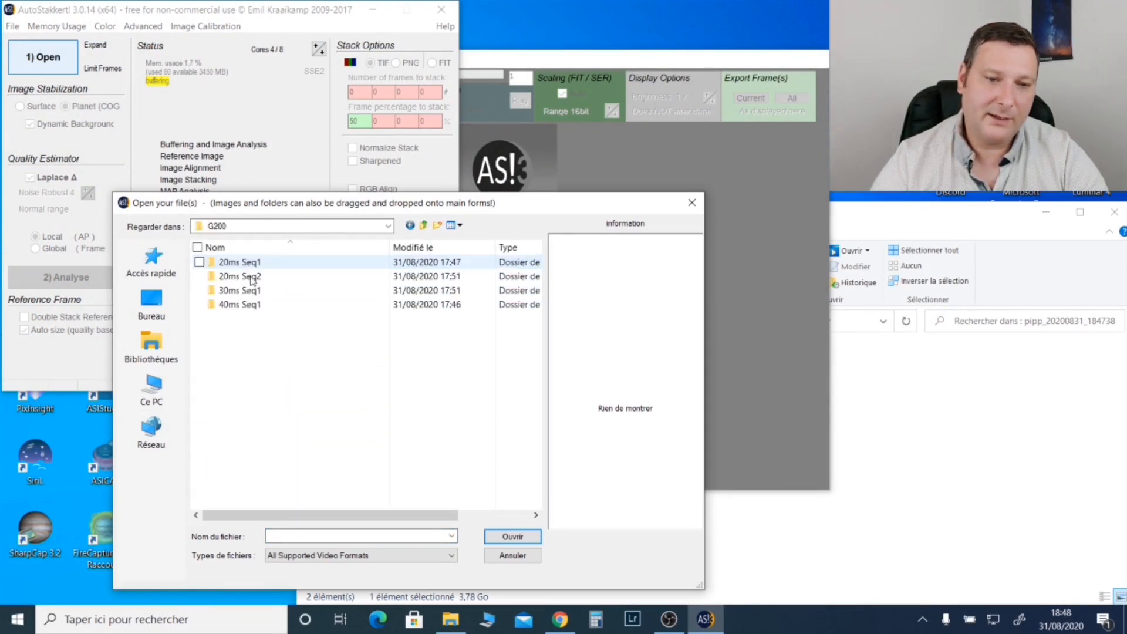
double_click(249, 278)
double_click(246, 262)
left_click(241, 304)
left_click(319, 308)
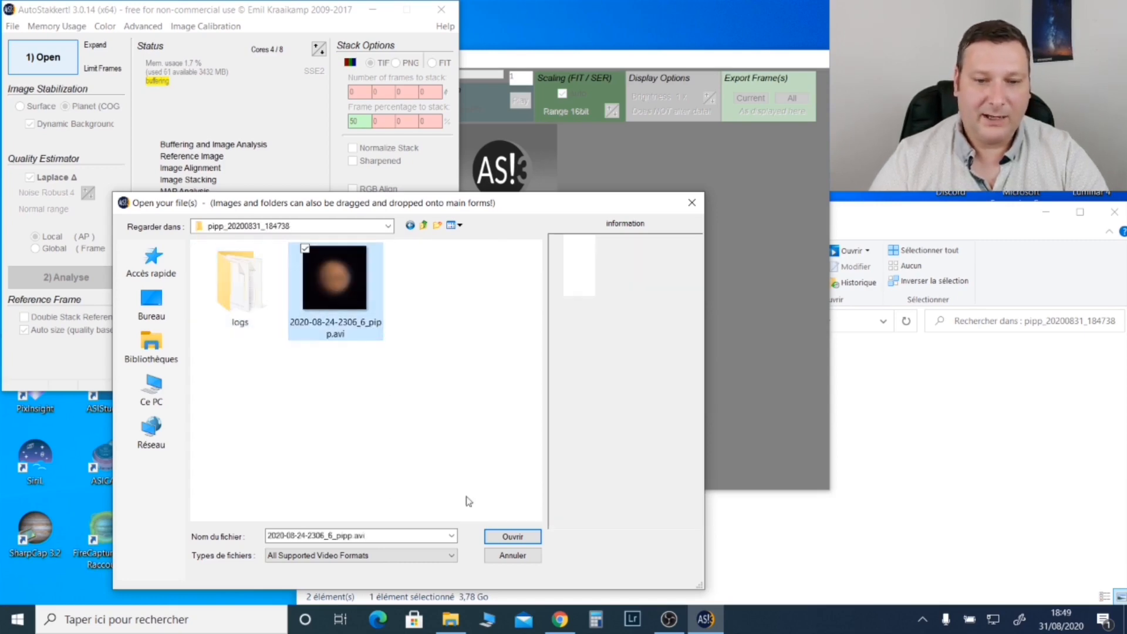
left_click(512, 536)
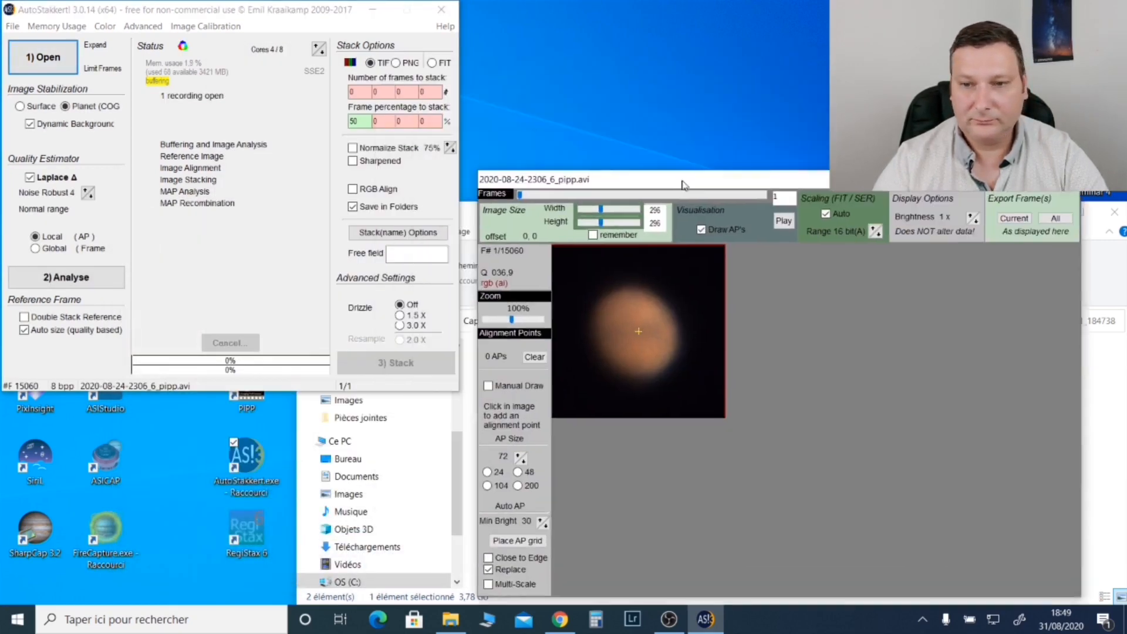
Step: Analyse the video's frame quality, and set stacking to 3% of the frames with RGB Align enabled
left_click(41, 284)
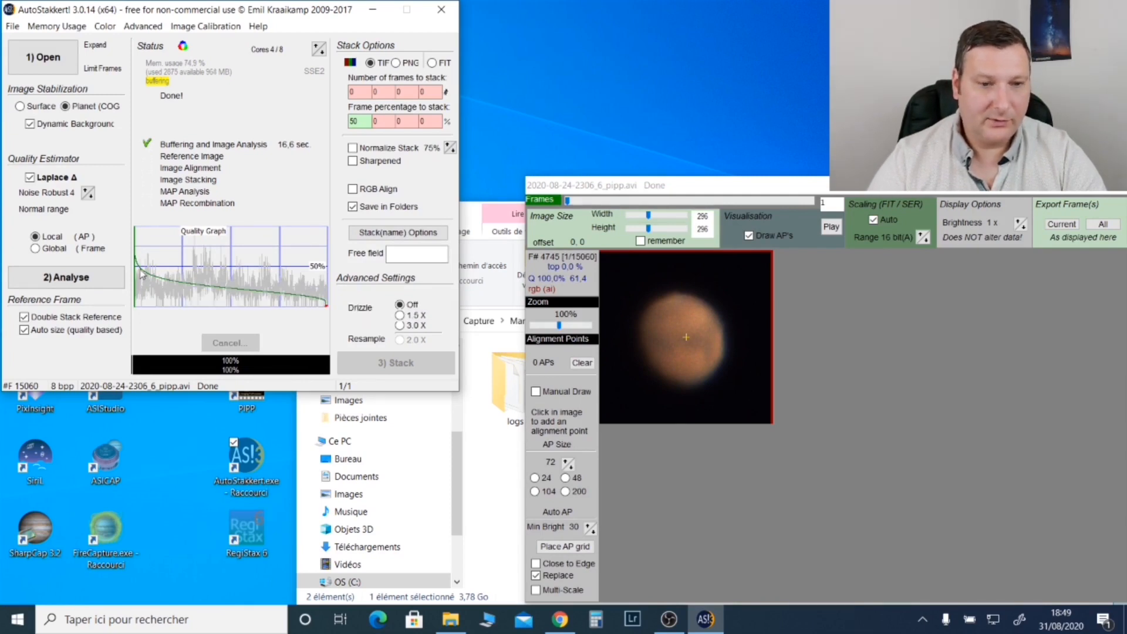
double_click(362, 121)
type("3")
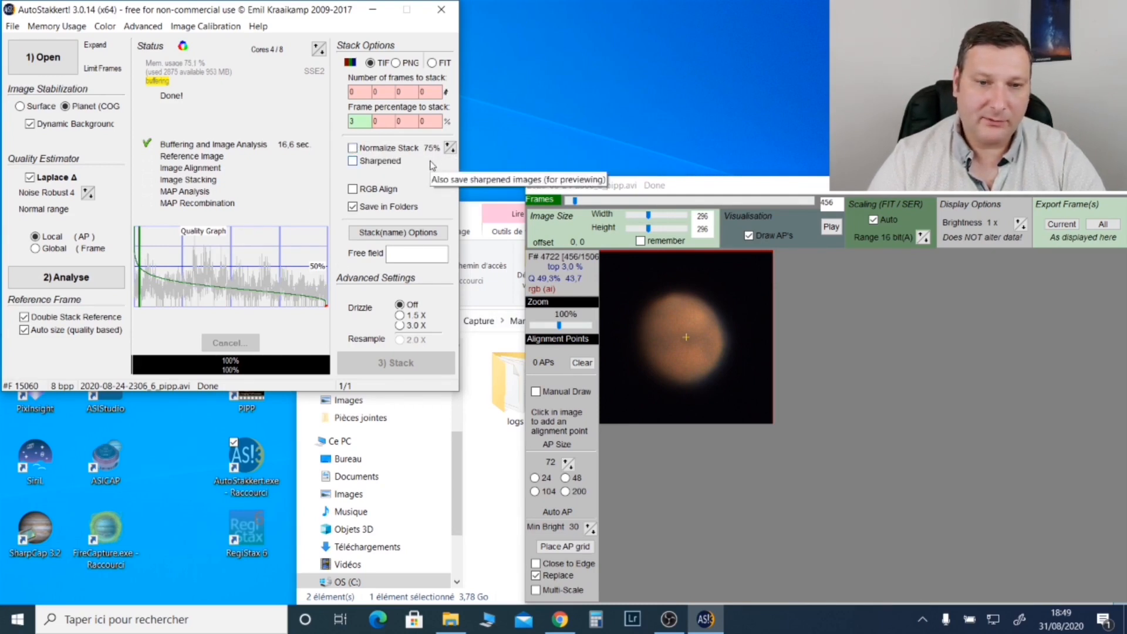
left_click(353, 189)
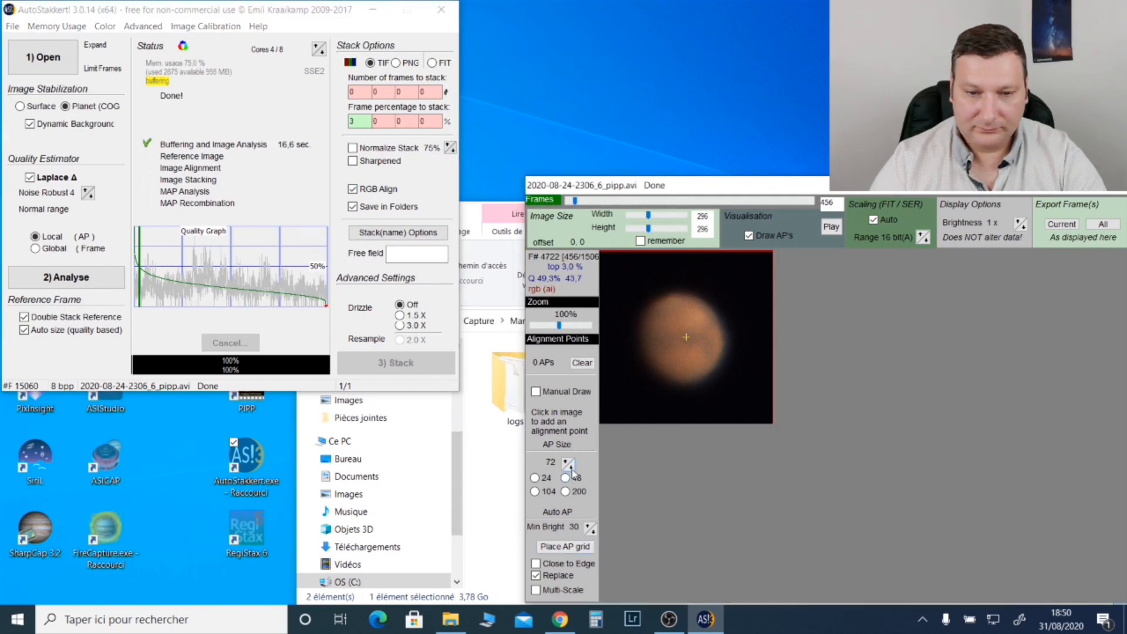
Step: Place an alignment point grid on Mars with AP size 24, Close to Edge and Multi-Scale enabled
left_click(534, 477)
left_click(535, 564)
left_click(535, 590)
left_click(566, 552)
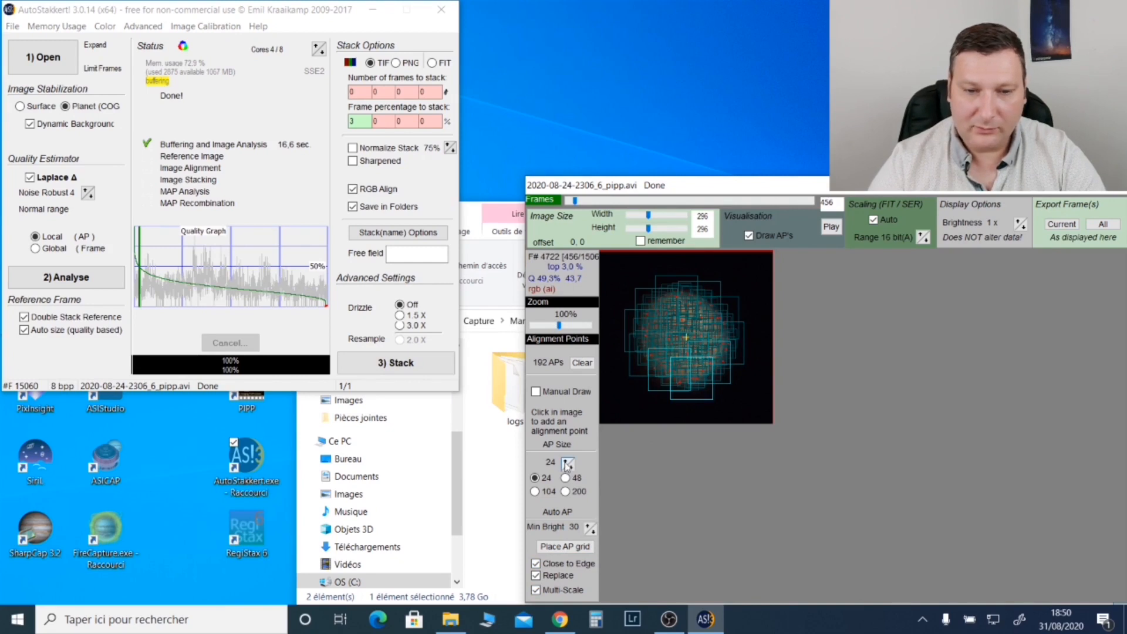
Step: Try an alignment point grid with AP size 32, clear it, and place the size 24 grid again
left_click(558, 546)
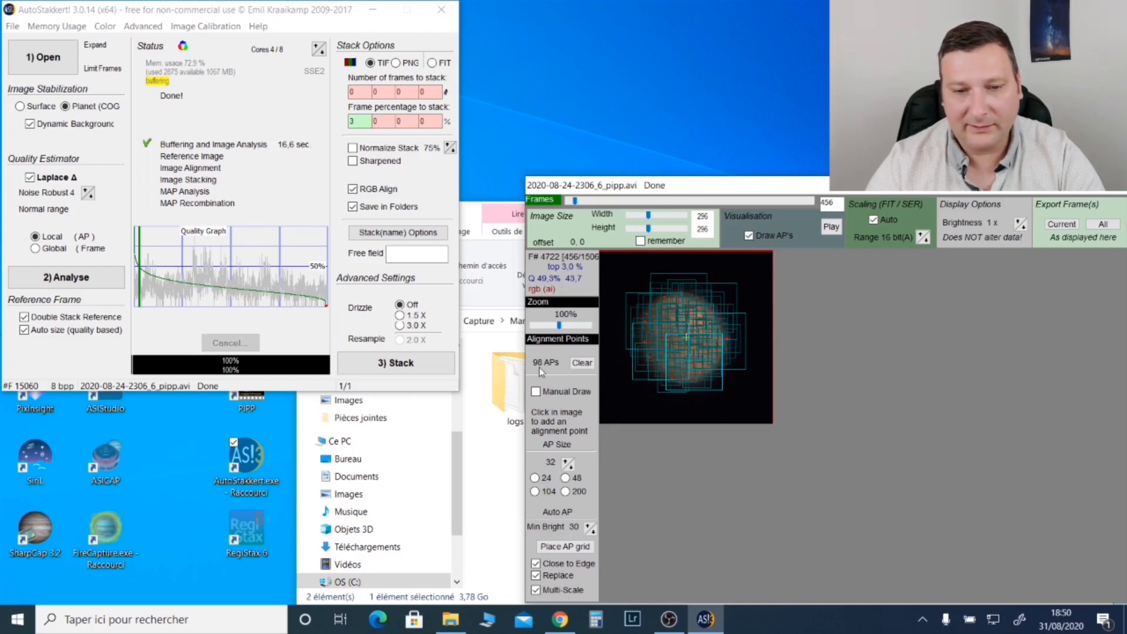
left_click(581, 363)
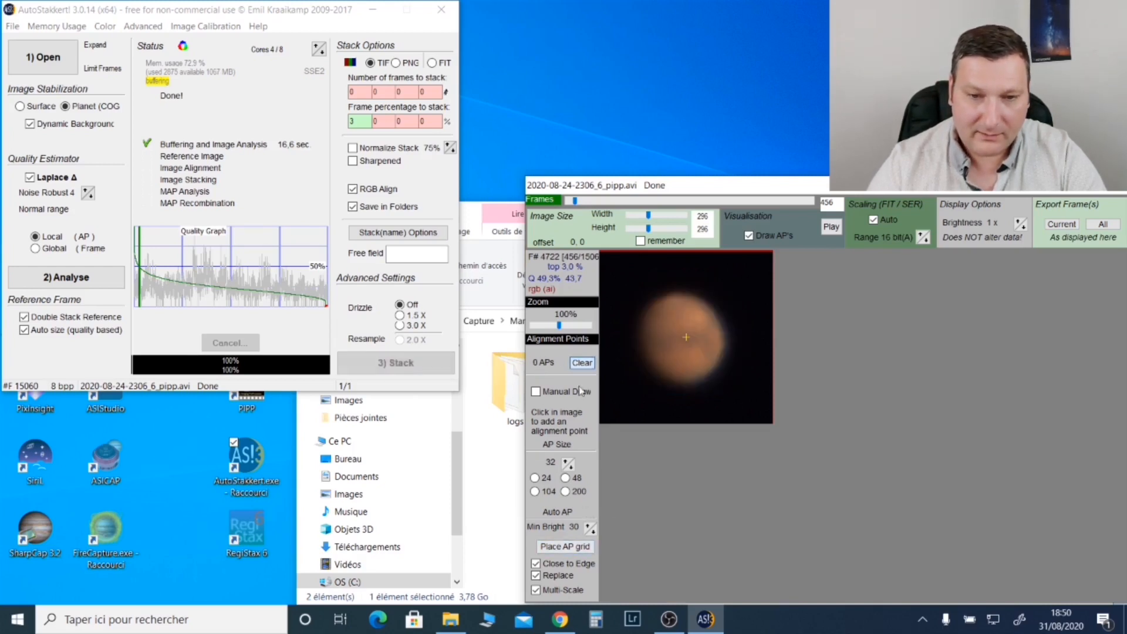
left_click(567, 461)
right_click(568, 464)
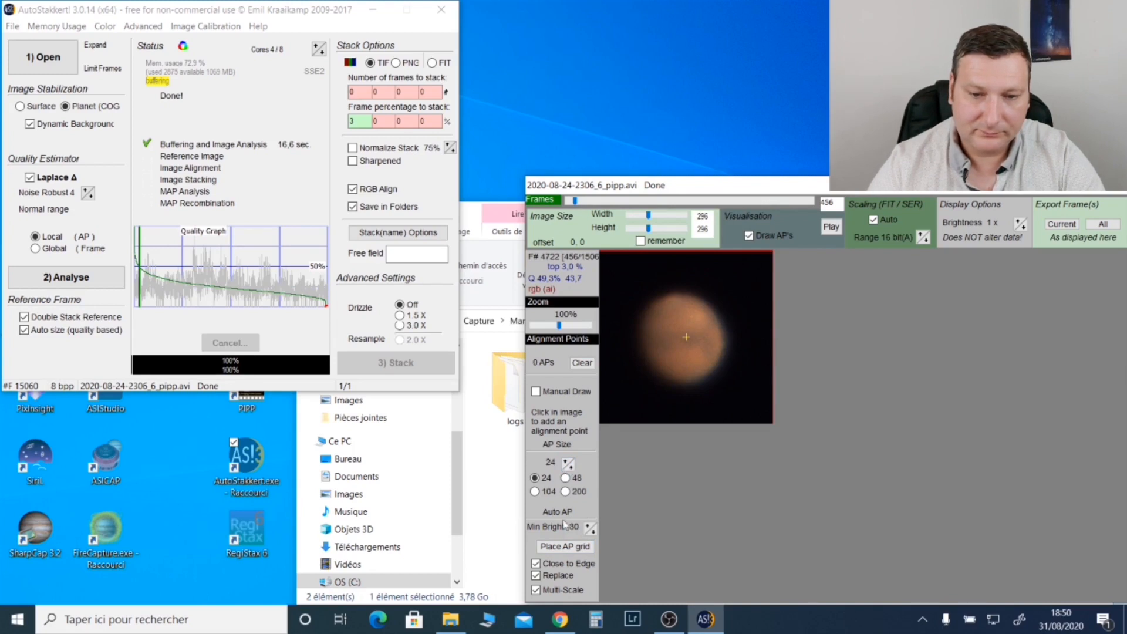
left_click(565, 547)
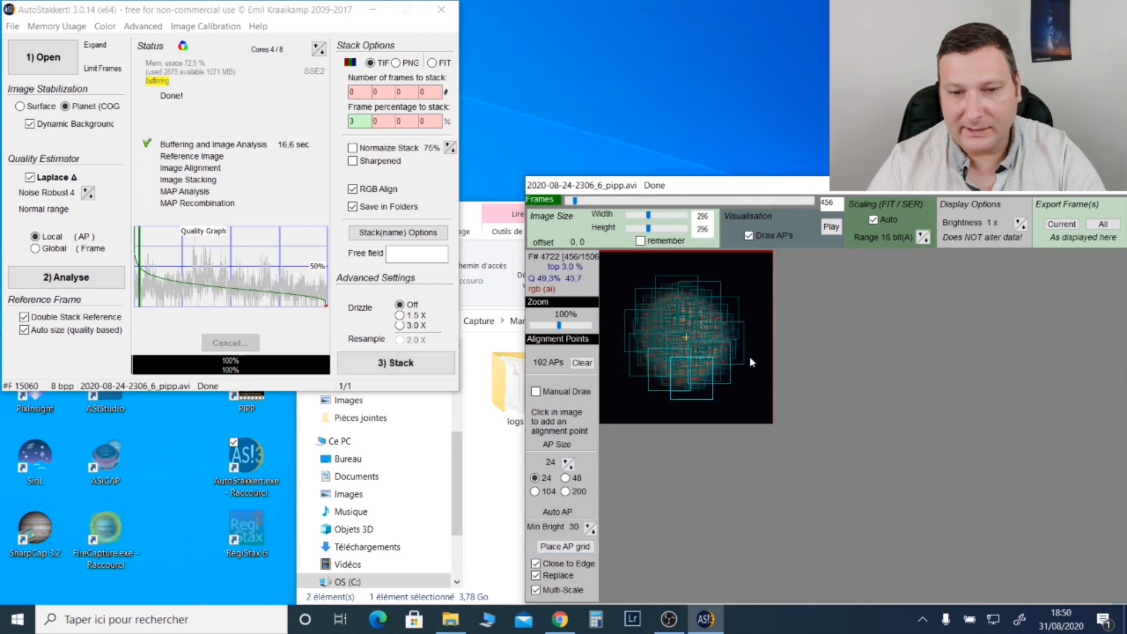
Step: Regenerate the alignment point grid with a minimum brightness of 25 and stack the frames
right_click(590, 527)
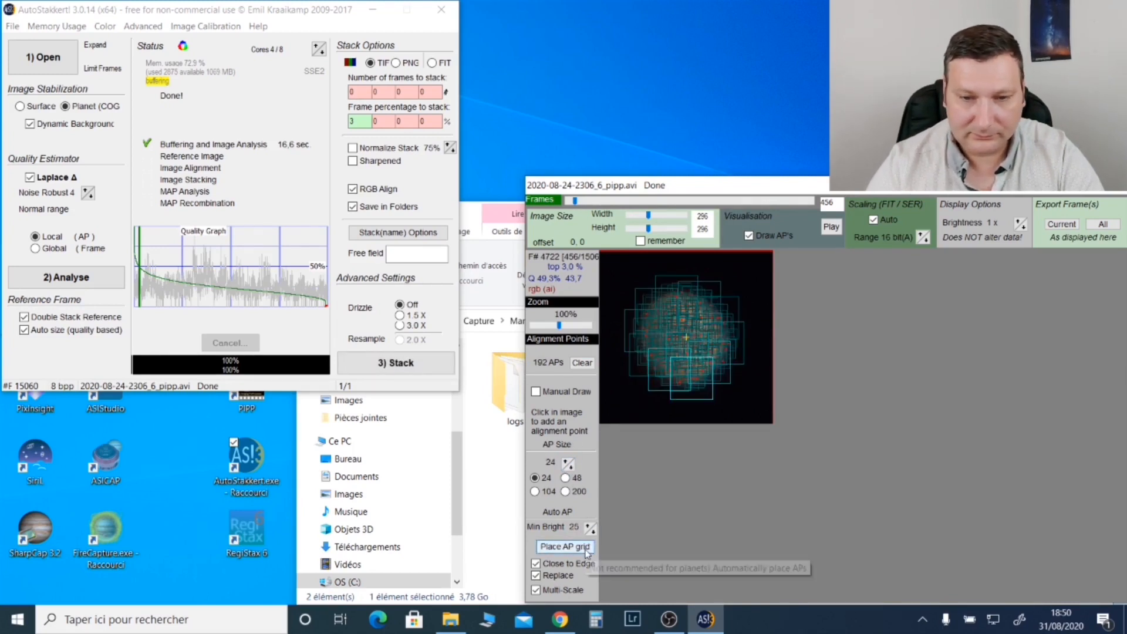
left_click(563, 547)
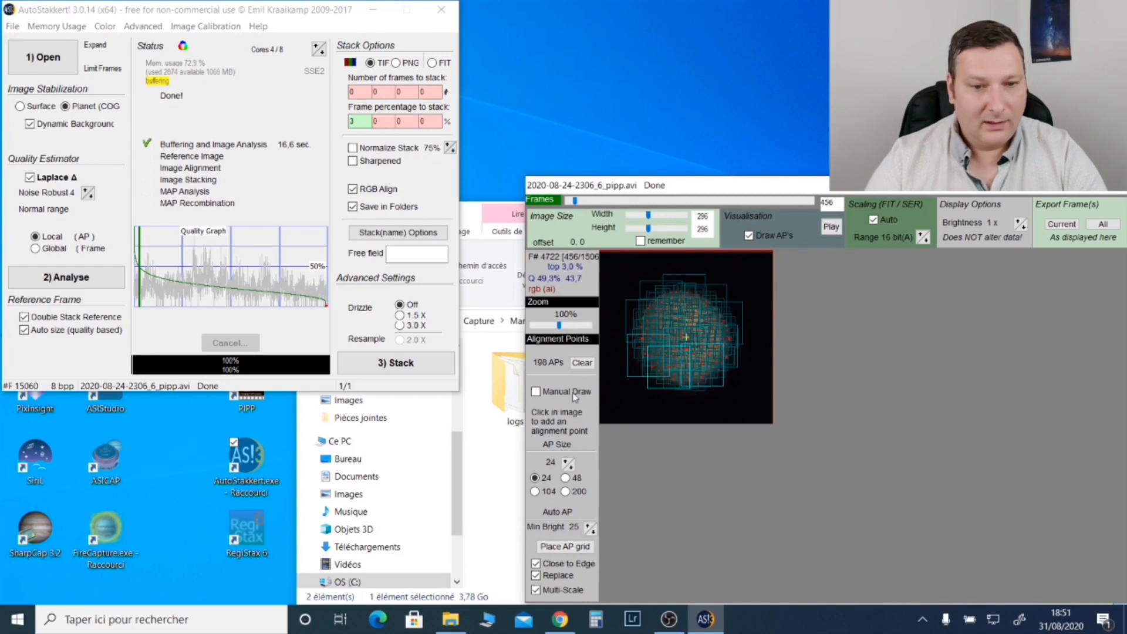
left_click(415, 368)
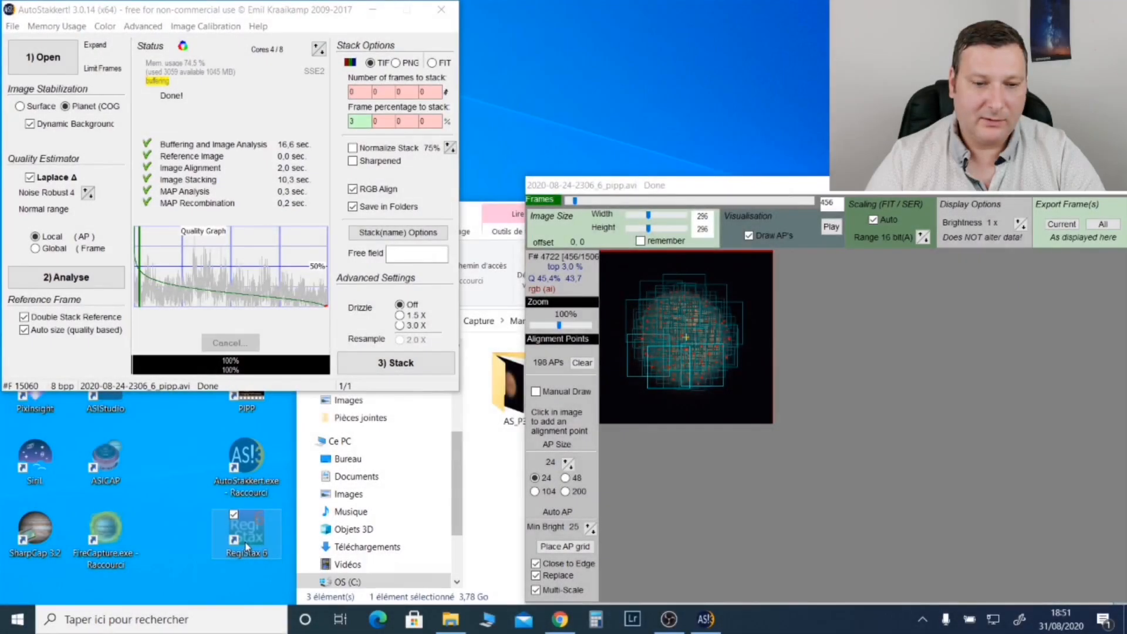
Step: Launch RegiStax 6 and resend the finished stack to it from AutoStakkert's stack filename options
double_click(247, 547)
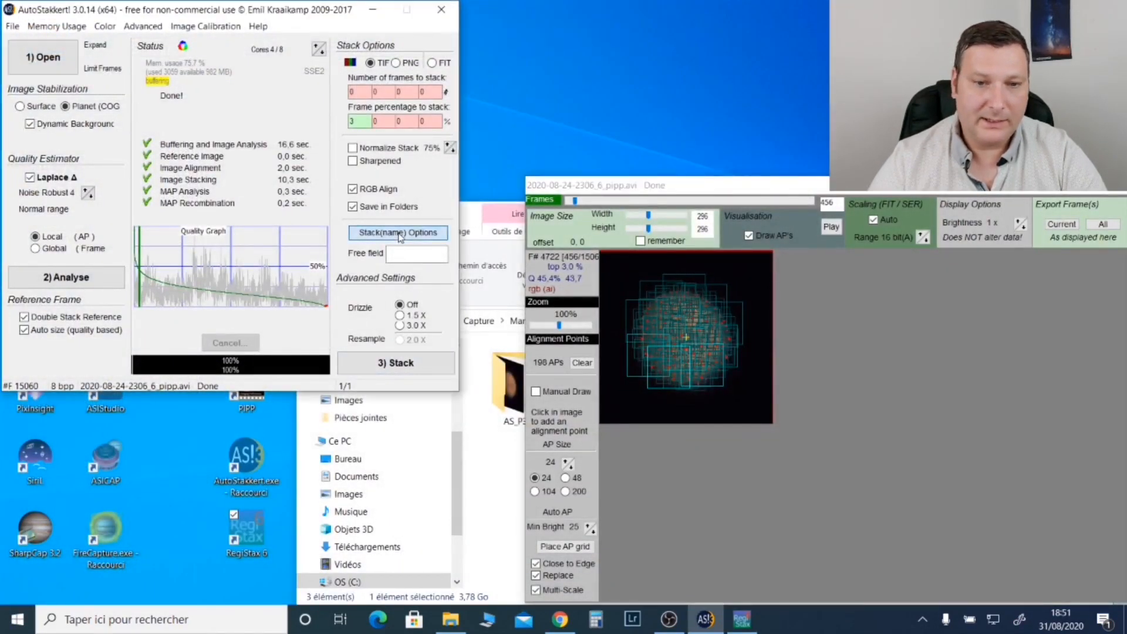
left_click(400, 236)
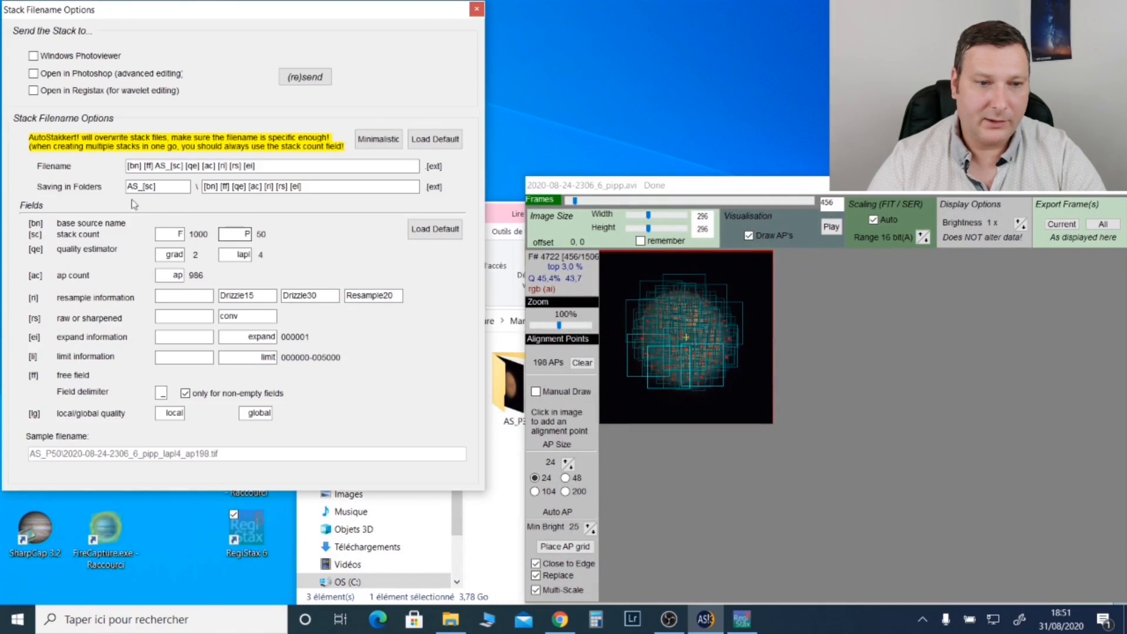
left_click(309, 86)
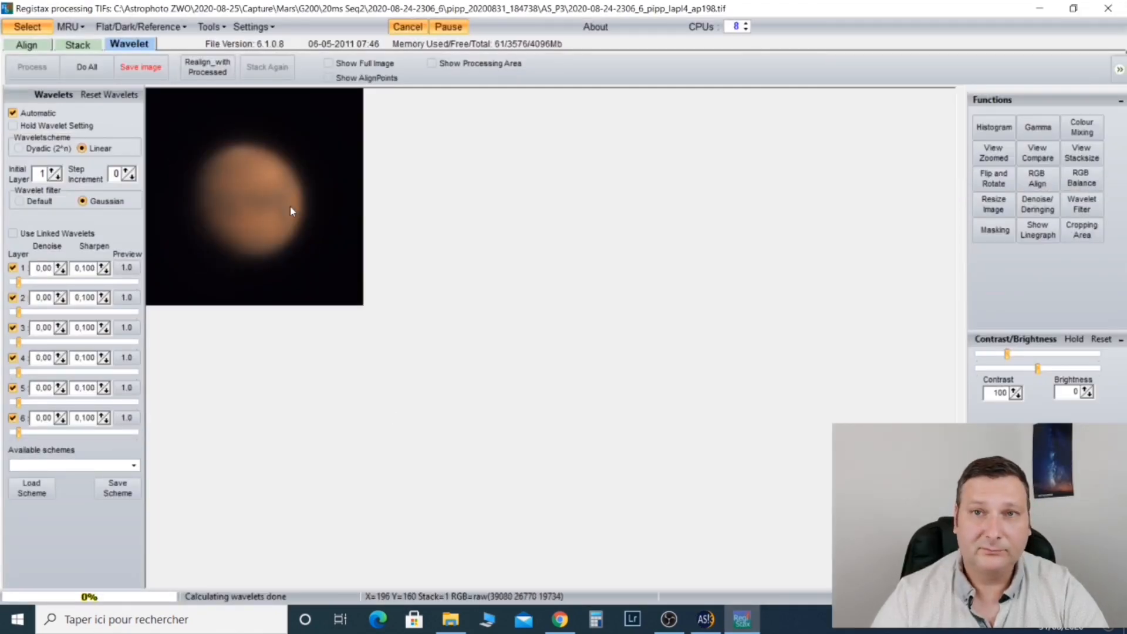
Step: Set wavelet layer 1 to 86,5, and display the log-based histogram and a zoom view beneath the image
left_click_drag(18, 282, 121, 291)
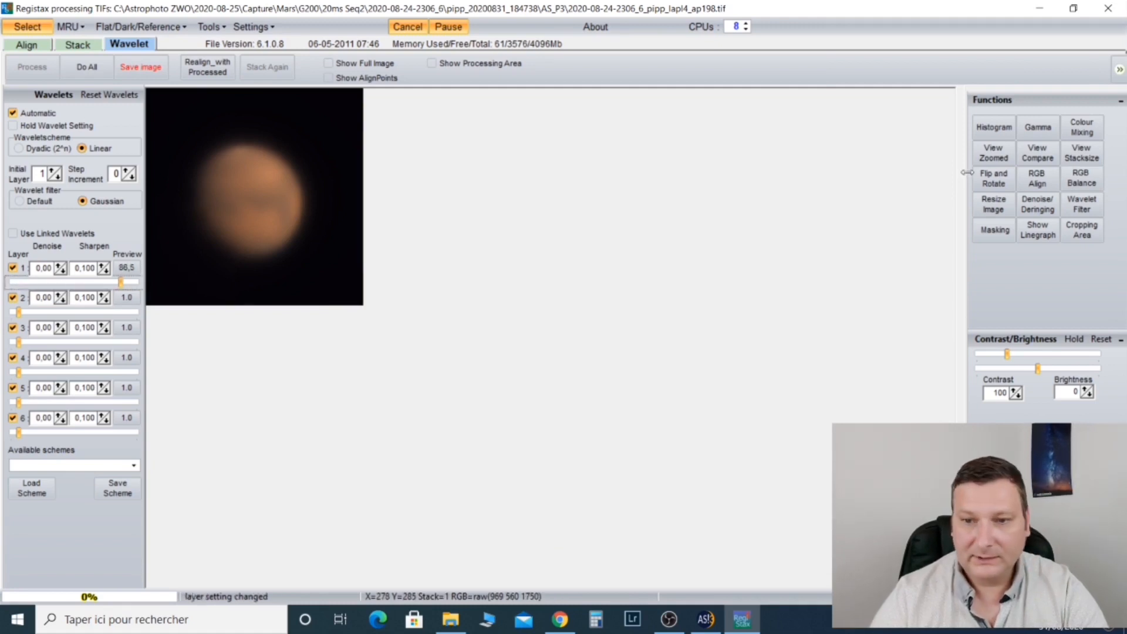
left_click(996, 128)
left_click_drag(755, 309, 757, 93)
left_click(643, 292)
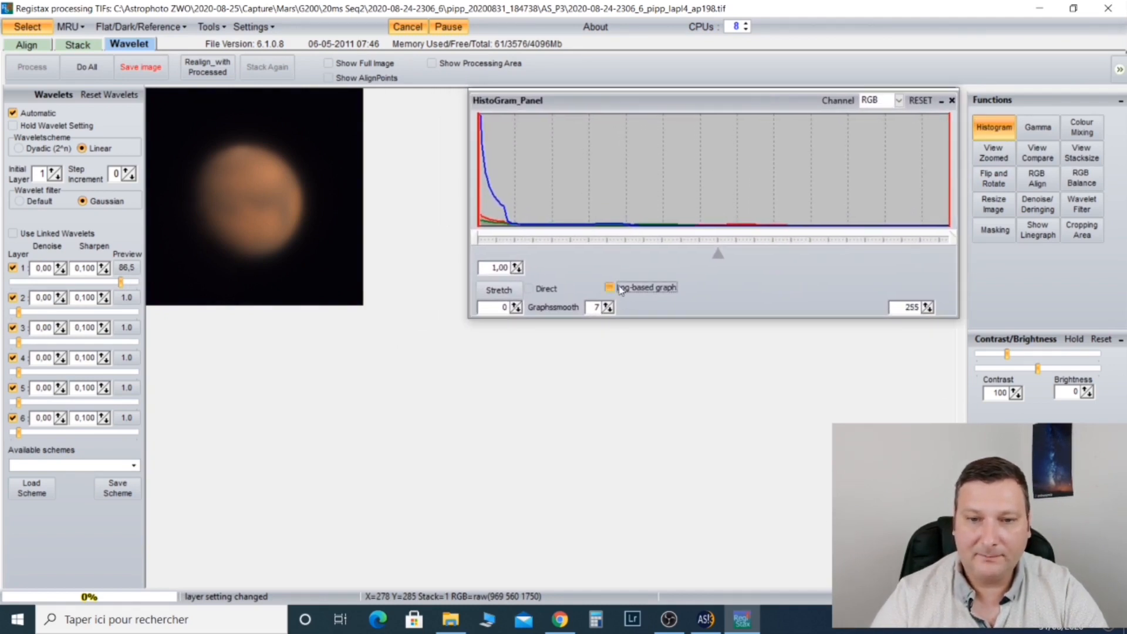
left_click(993, 153)
left_click_drag(440, 94, 205, 321)
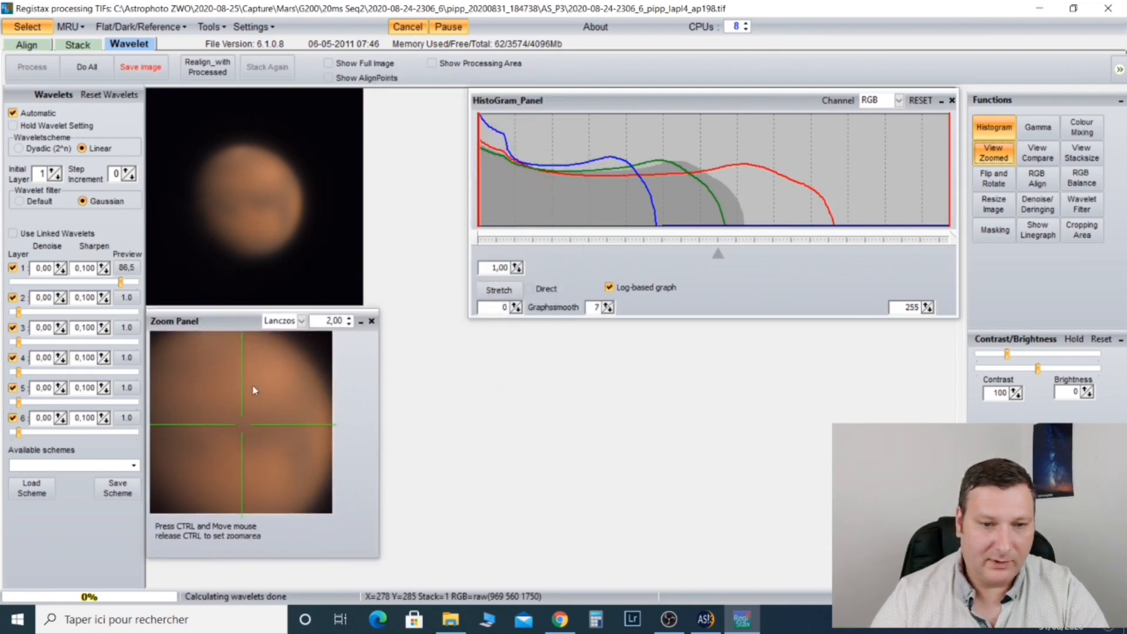
Step: Try a sharpen value of 0,160 on wavelet layer 1 and restore it to 0,100
left_click(102, 266)
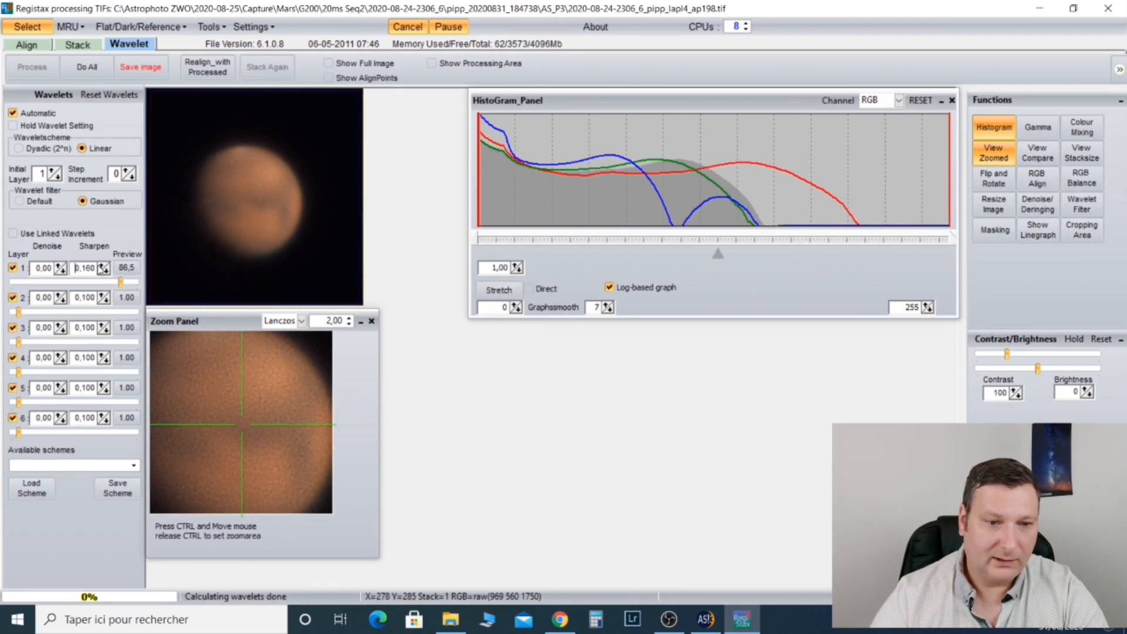
left_click(105, 271)
left_click(105, 271)
left_click(105, 271)
Step: Set wavelet layers 2 to 6 to 34,9, 30,6, 20,8, 31,8 and 52,1, and denoise layer 1 at 0,15
left_click_drag(18, 313, 82, 449)
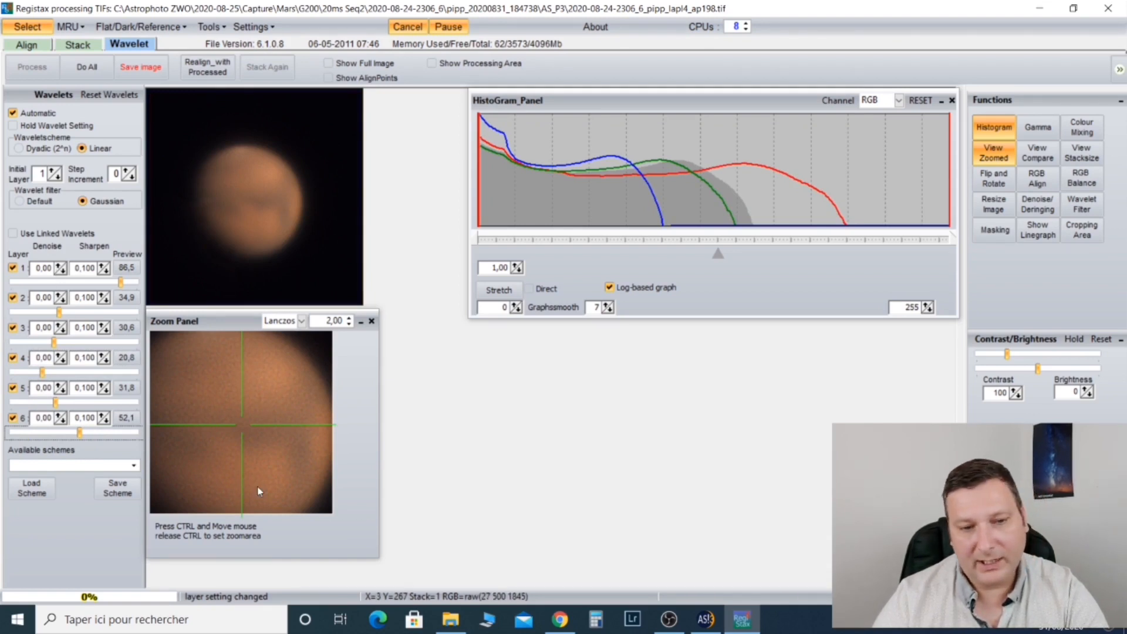
left_click(61, 269)
left_click(60, 268)
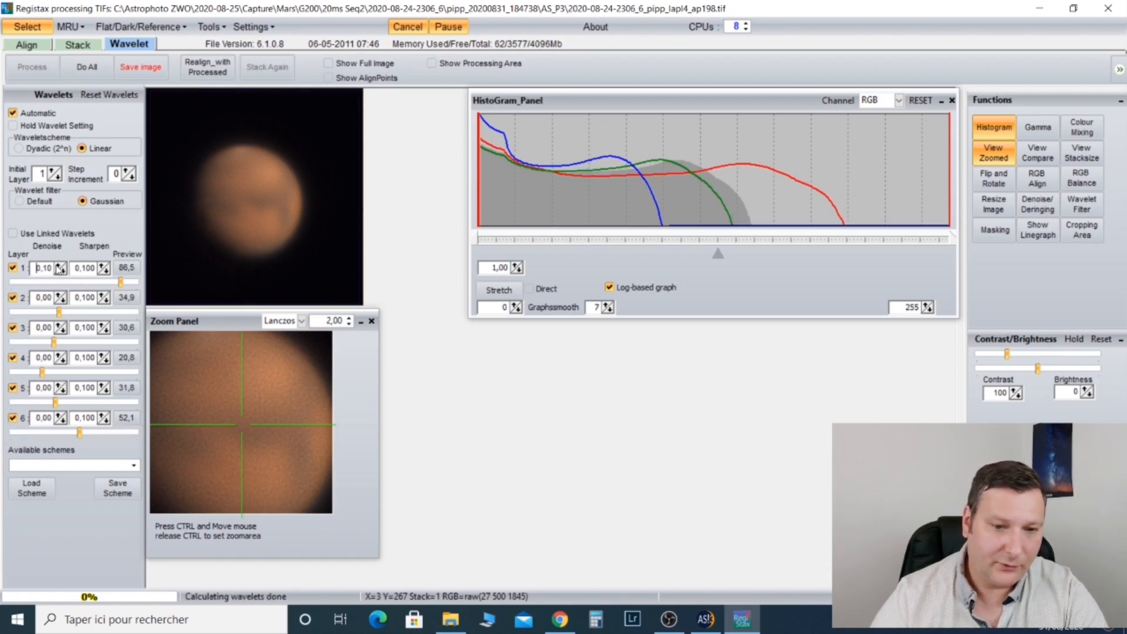
left_click(60, 268)
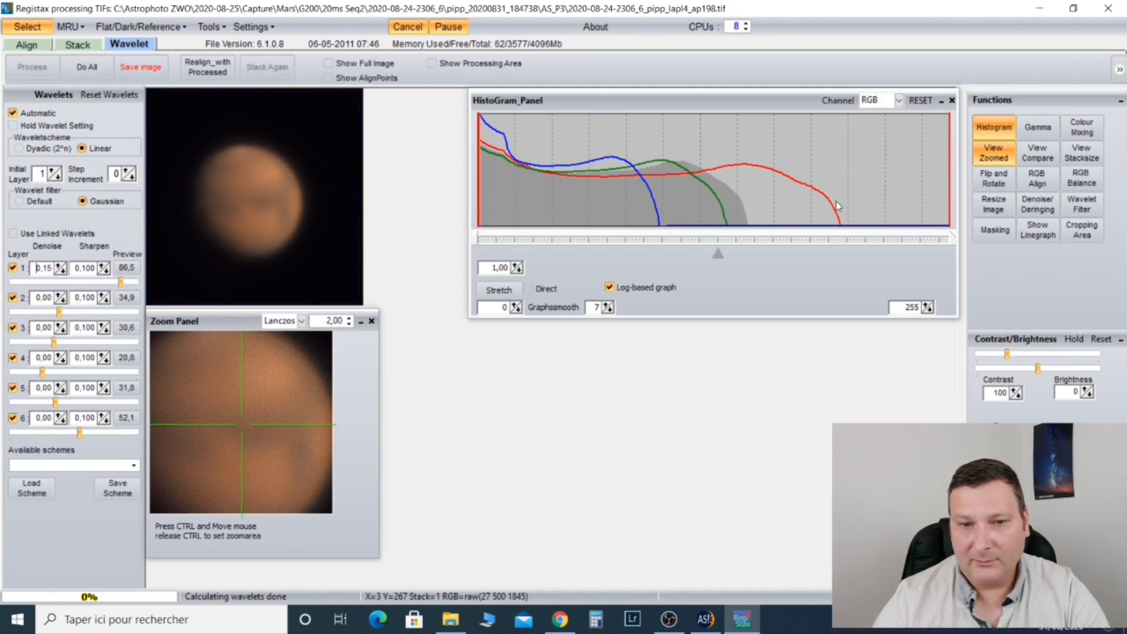
Step: Raise the image contrast to 128 while leaving room at the bright end of the histogram
left_click(1015, 391)
left_click(1015, 391)
left_click_drag(1015, 395, 1015, 394)
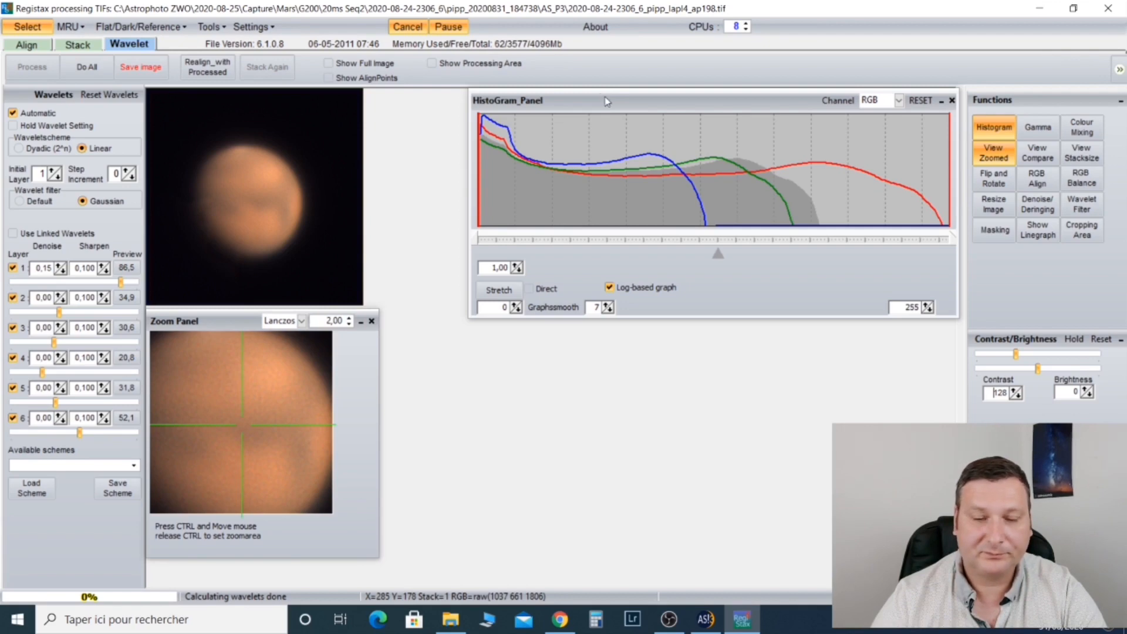
left_click(140, 66)
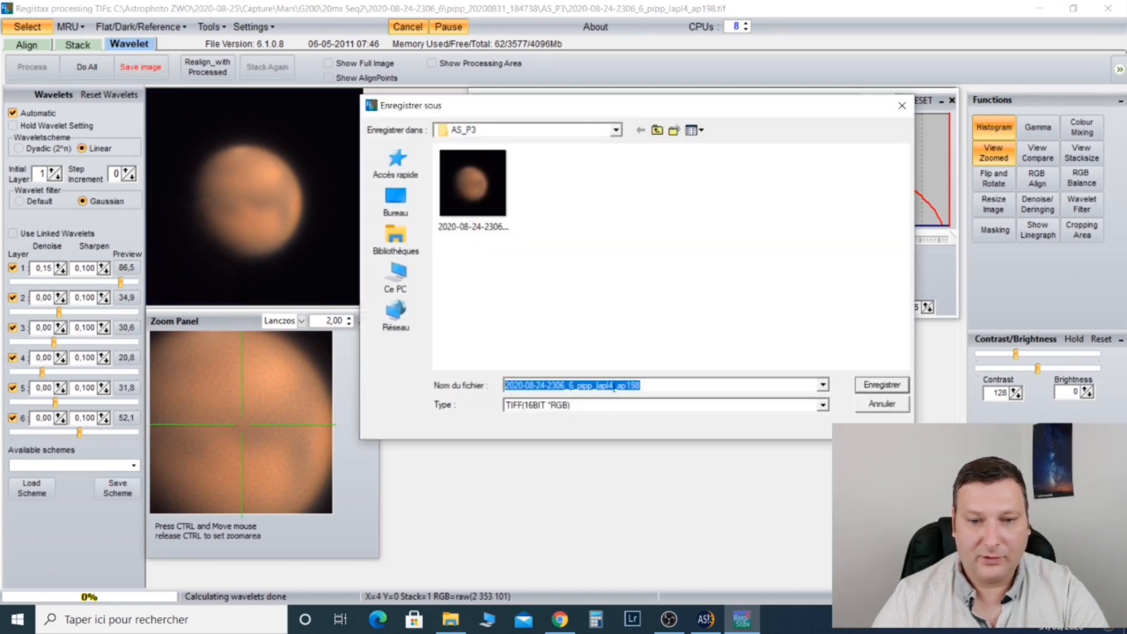
left_click(660, 387)
left_click(877, 384)
left_click(140, 66)
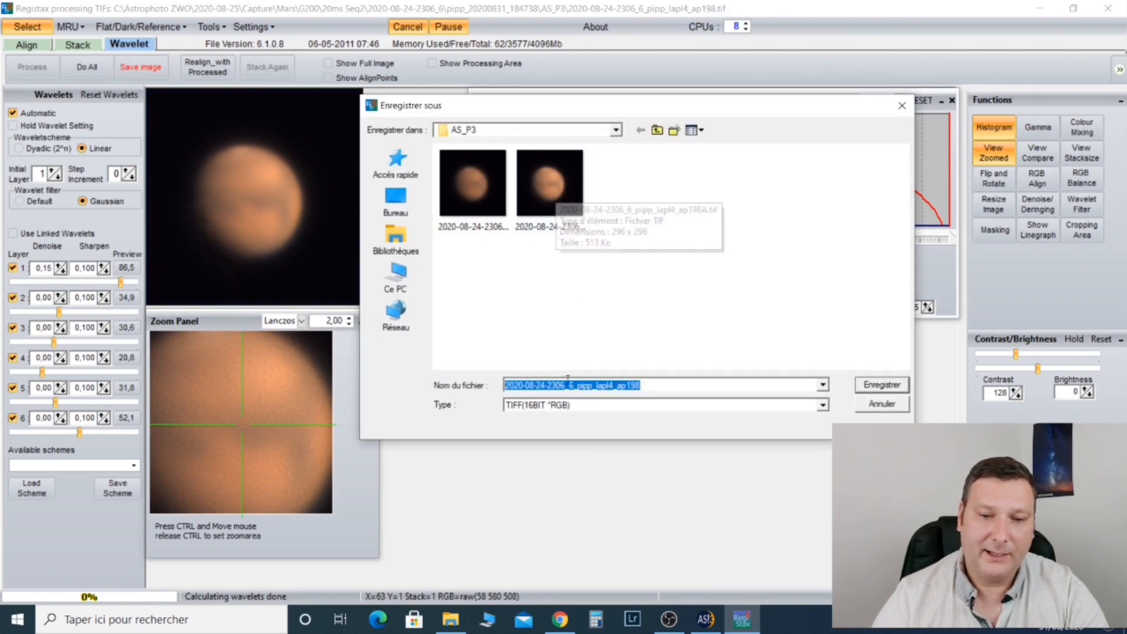
left_click(571, 407)
left_click(555, 430)
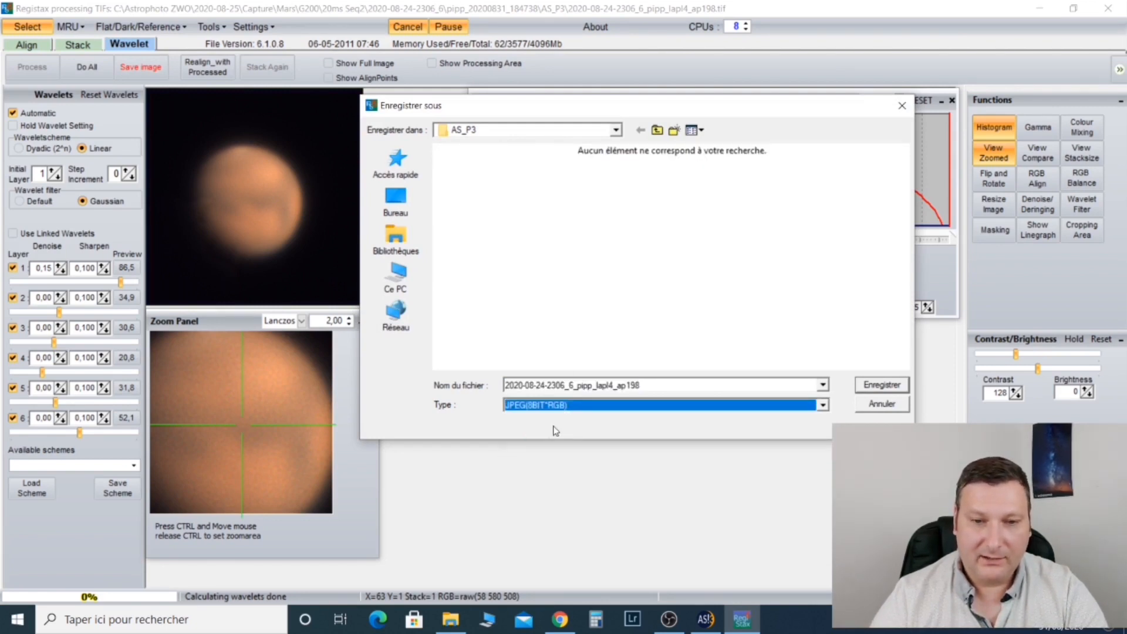
left_click(654, 387)
left_click(655, 386)
type("A")
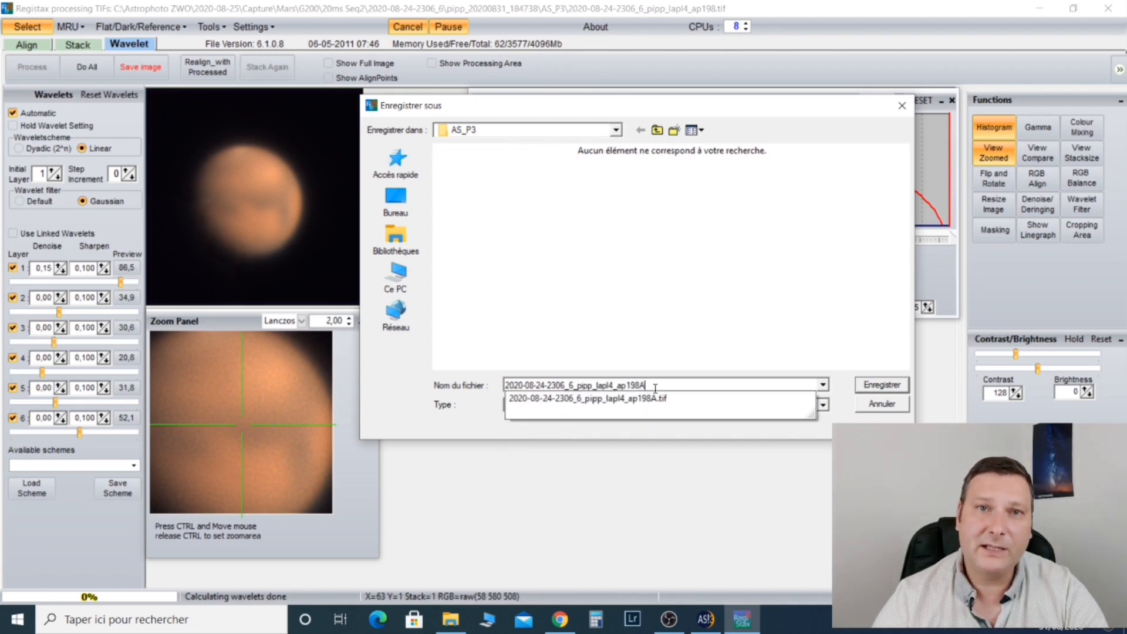
left_click(880, 386)
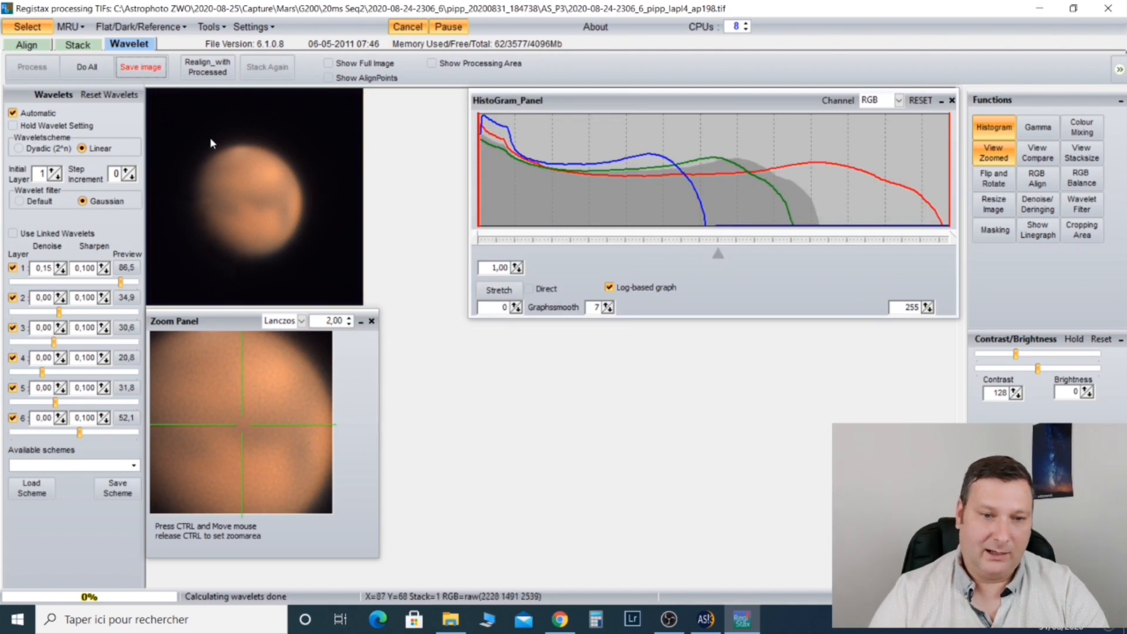